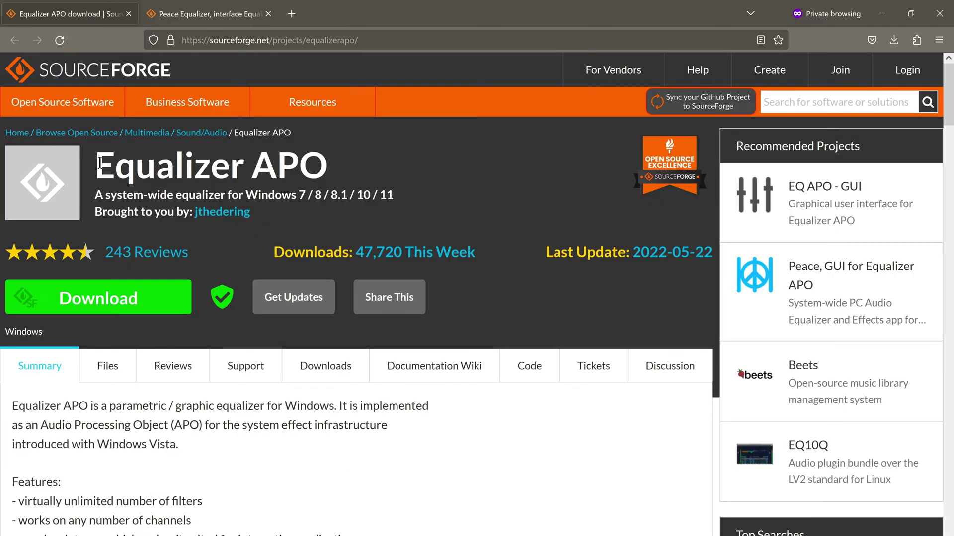
- Download EqualizerAPO64-1.3.exe from the Equalizer APO SourceForge page and run the installer
left_click_drag(97, 166, 333, 178)
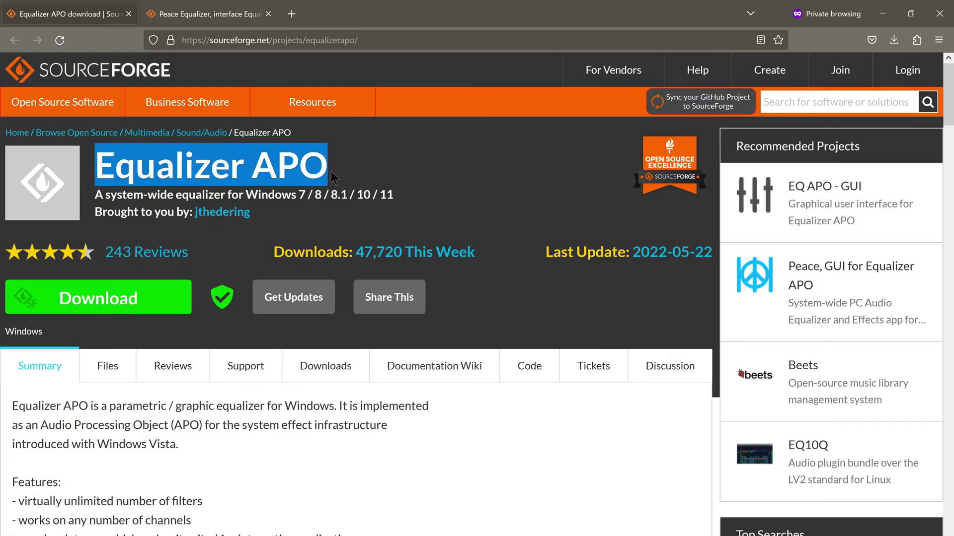
left_click(216, 343)
left_click_drag(103, 158, 334, 171)
left_click(133, 298)
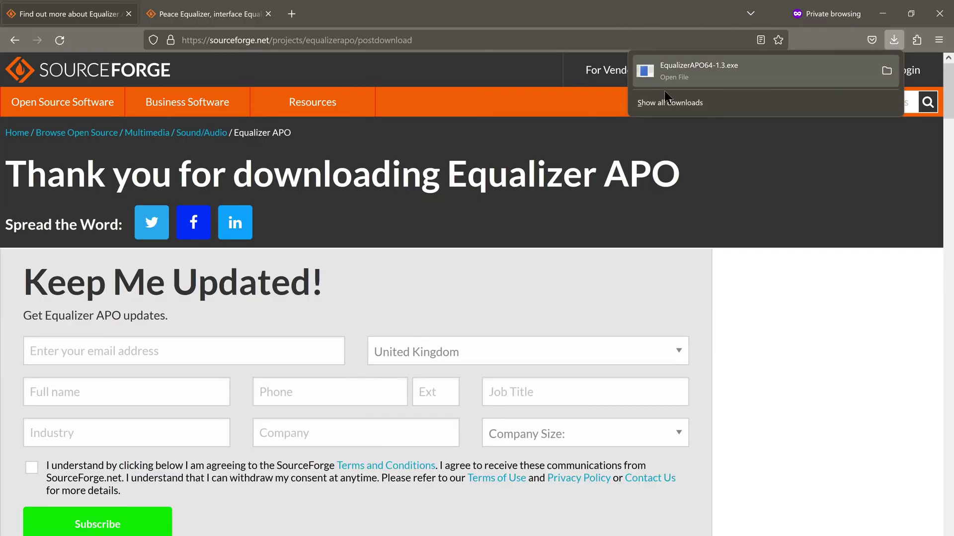
left_click(710, 74)
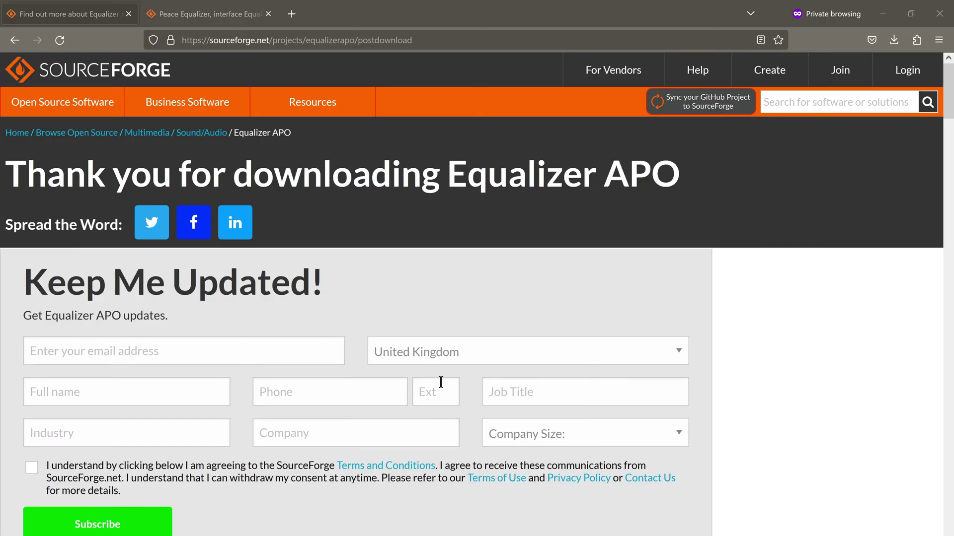
- Accept the licence and keep the default install location and Start menu folder
left_click(544, 378)
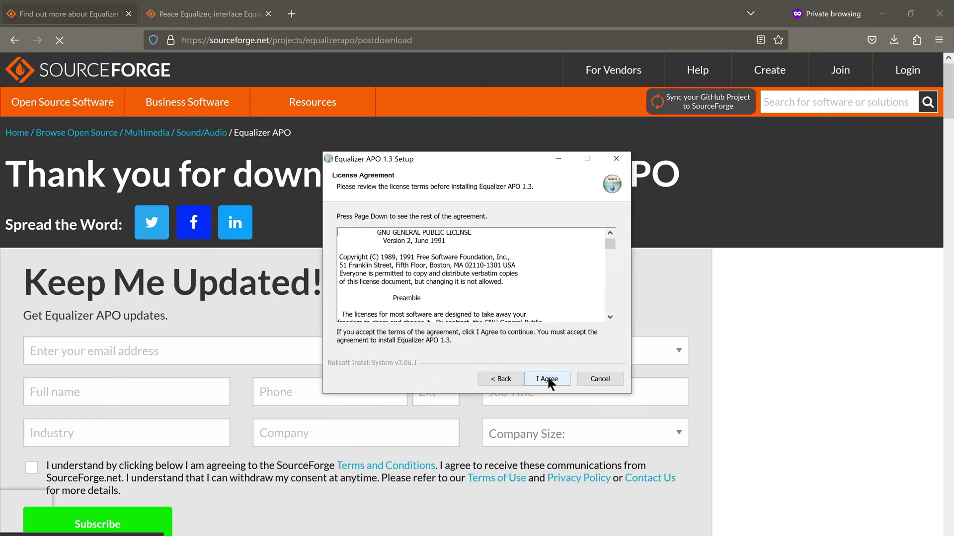
left_click(553, 375)
left_click(552, 374)
left_click(552, 374)
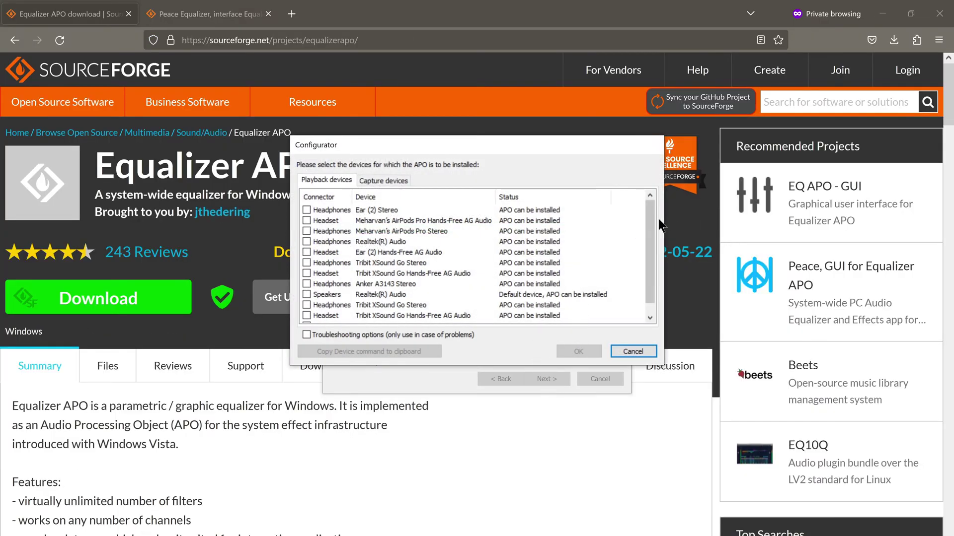
- Enable APO on nine playback devices, from Ear (2) headphones through the Realtek(R) Audio speakers
left_click_drag(649, 258, 648, 213)
left_click(306, 209)
left_click(306, 220)
left_click(307, 231)
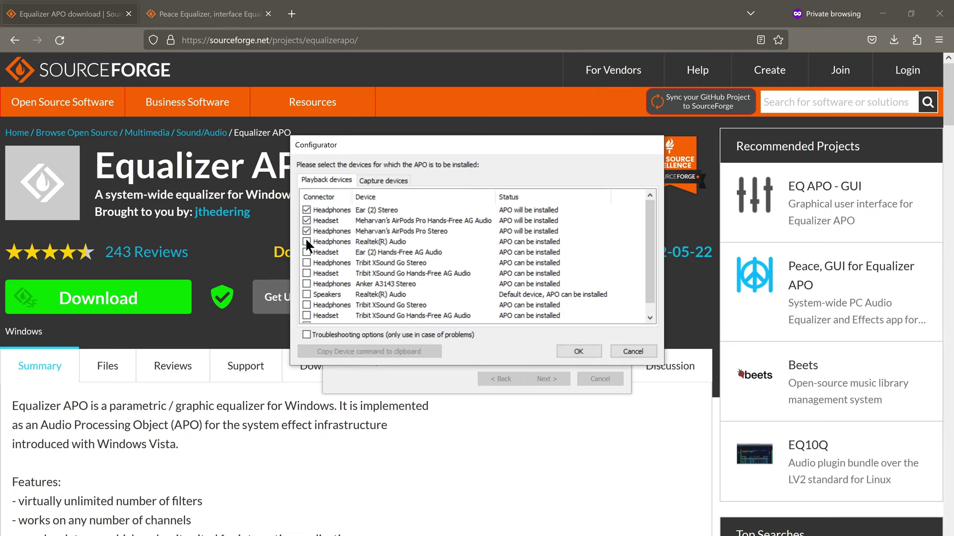
left_click(306, 242)
left_click(306, 251)
left_click(307, 263)
left_click(306, 273)
left_click(306, 284)
left_click(306, 294)
- Enable APO on the remaining Tribit Stereo headphones and Tribit hands-free headset further down
scroll(306, 298, "down", 1)
left_click(306, 294)
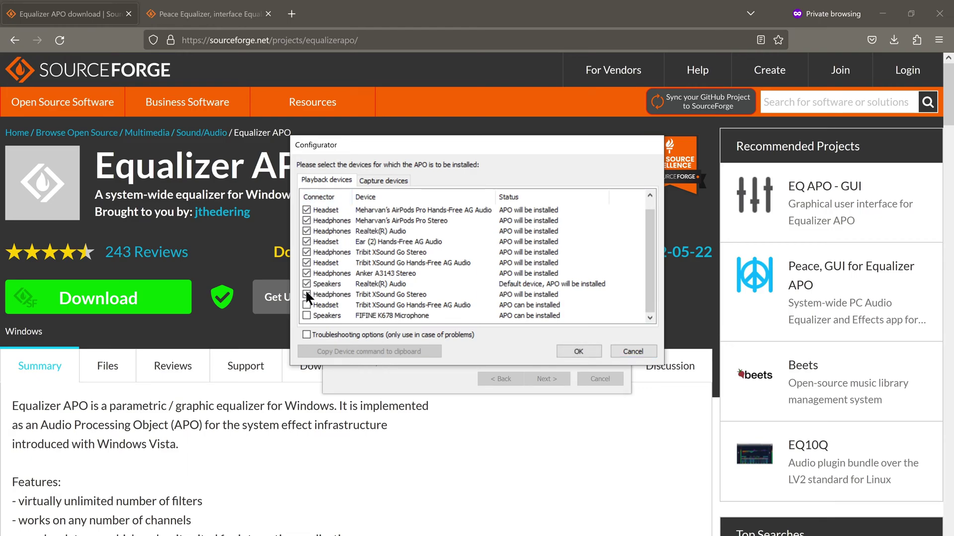
scroll(371, 235, "up", 1)
scroll(373, 301, "down", 1)
scroll(362, 248, "up", 1)
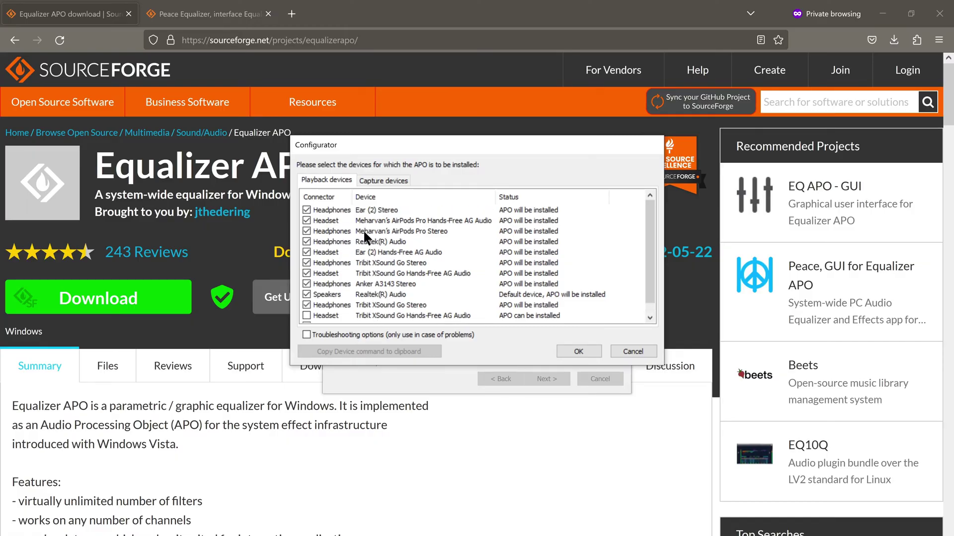
scroll(363, 233, "down", 1)
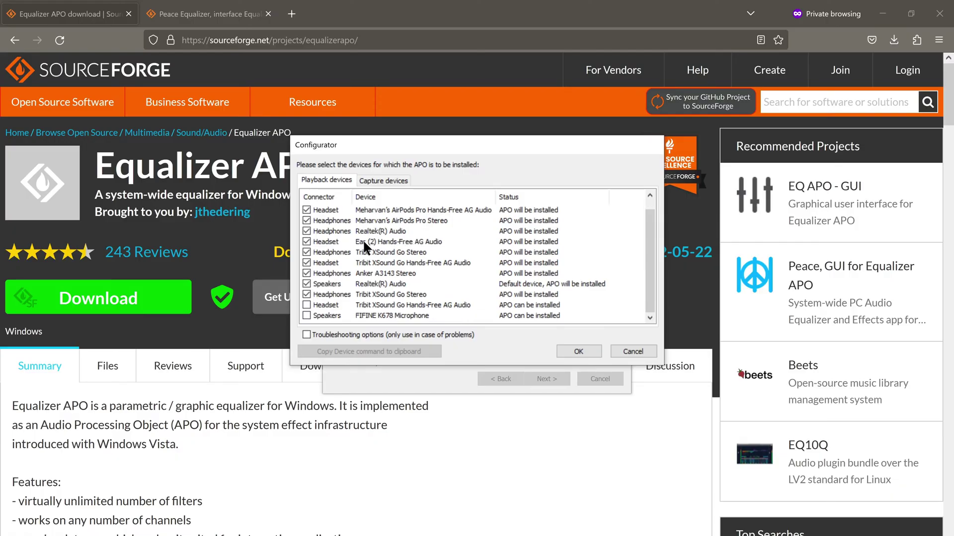
left_click(307, 305)
scroll(305, 312, "up", 1)
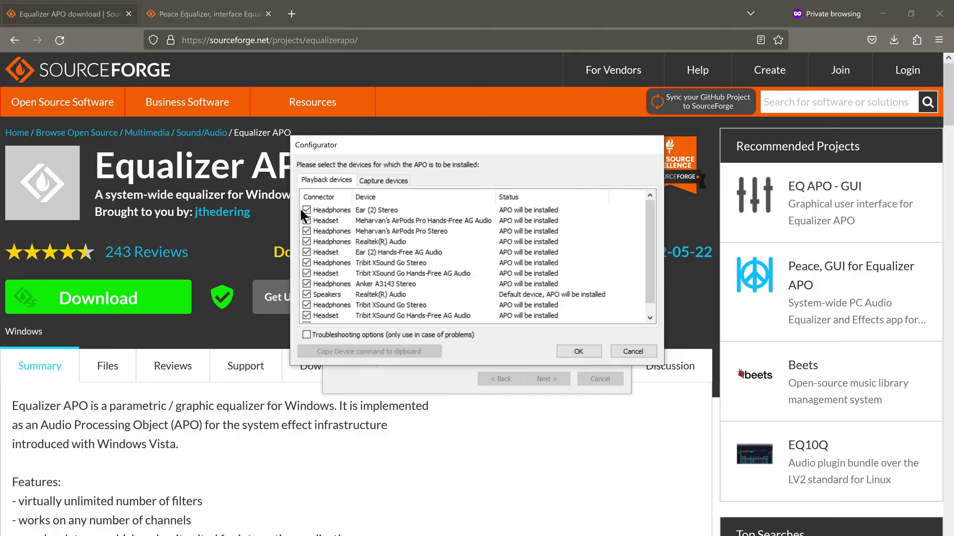
- Leave all eight capture devices unticked, including Realtek Stereo Mix and the FIFINE K678 microphone
left_click(377, 178)
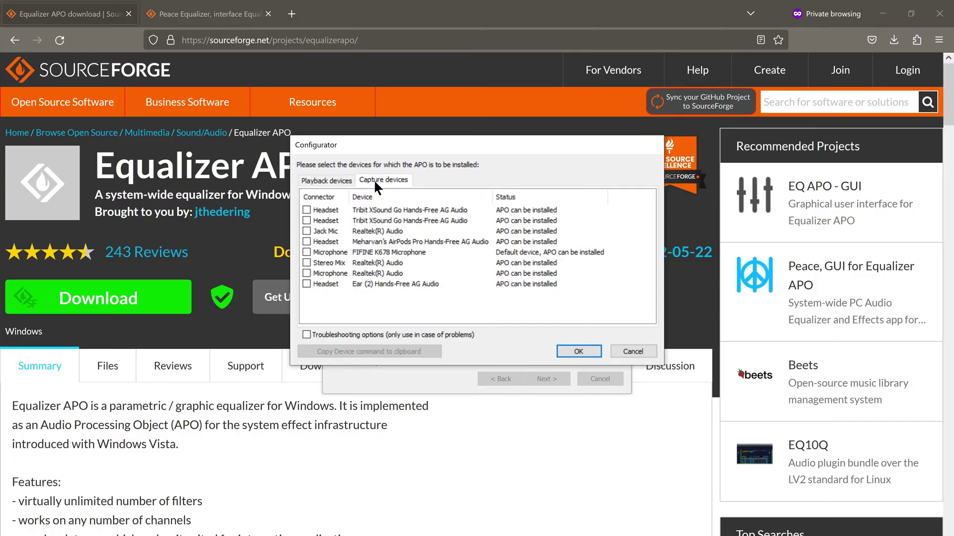
left_click(307, 210)
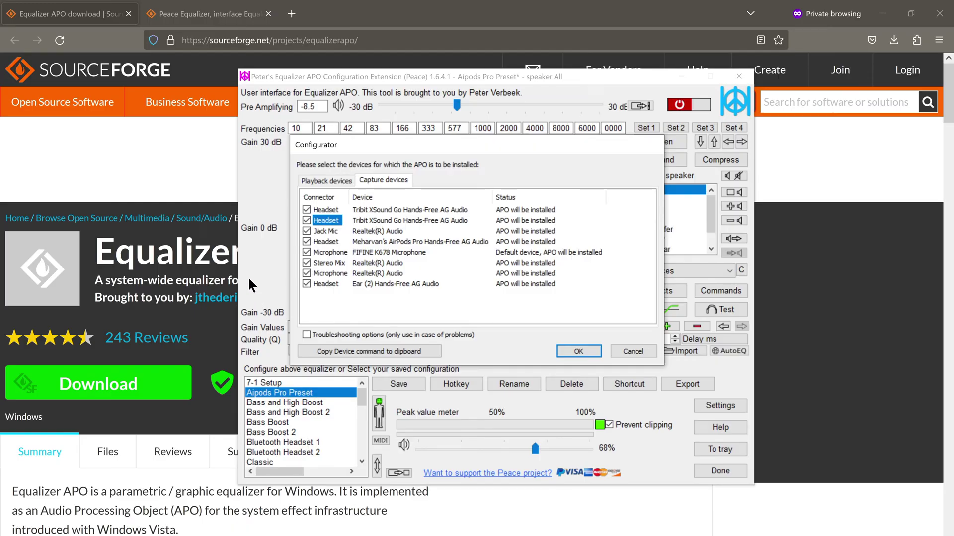
left_click(307, 210)
left_click(306, 220)
left_click(306, 231)
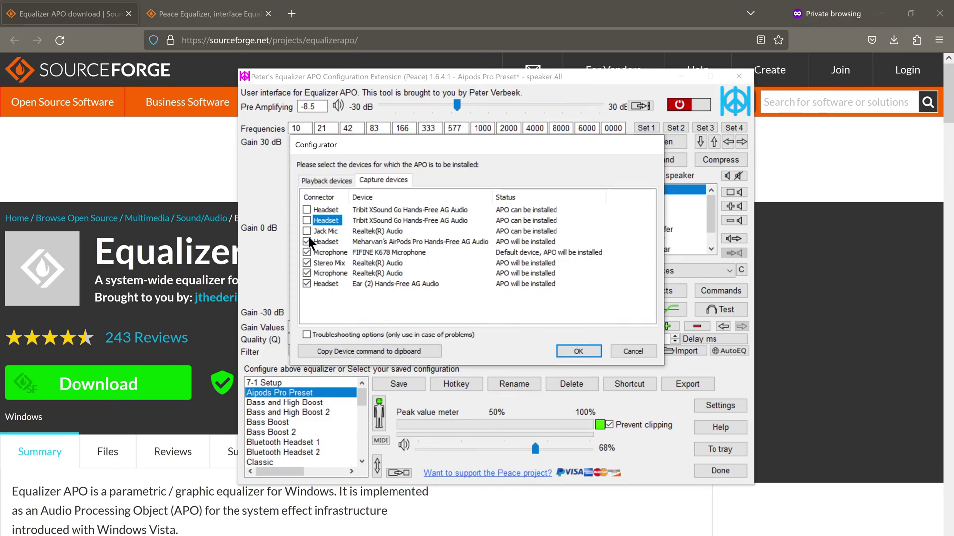
left_click(306, 241)
left_click(306, 252)
left_click(307, 263)
left_click(307, 273)
left_click(306, 284)
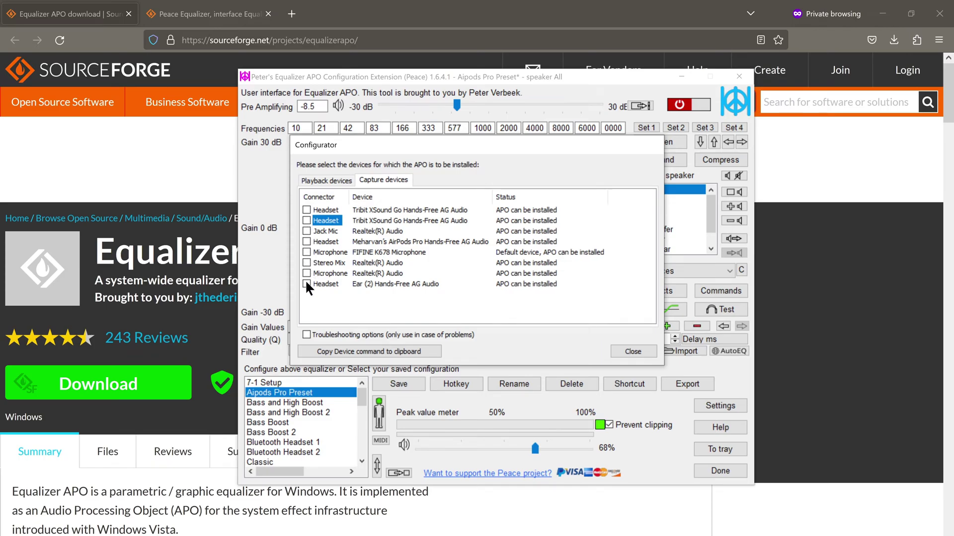
- Back on the playback list, confirm the APO device selection and dismiss the info message
left_click(326, 181)
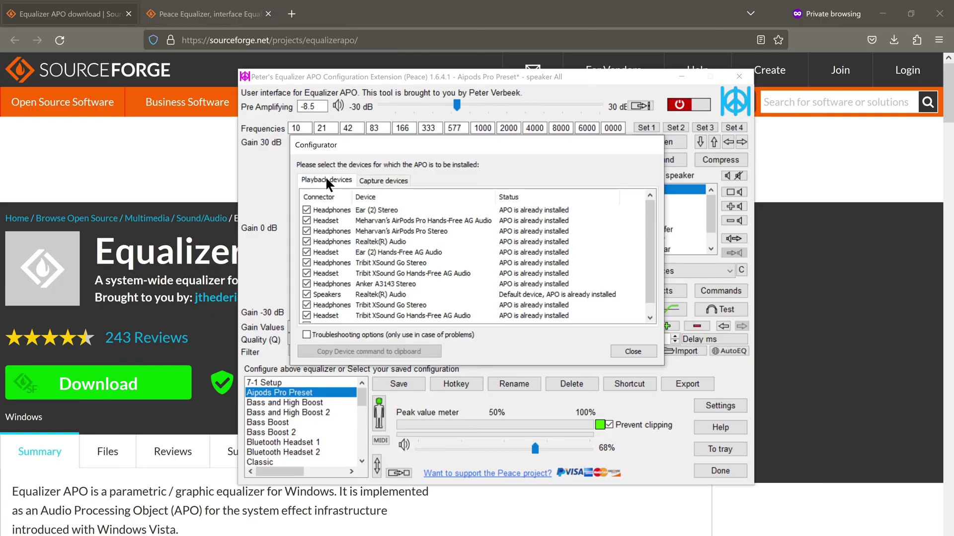
scroll(338, 276, "down", 1)
scroll(338, 276, "up", 1)
scroll(308, 245, "down", 1)
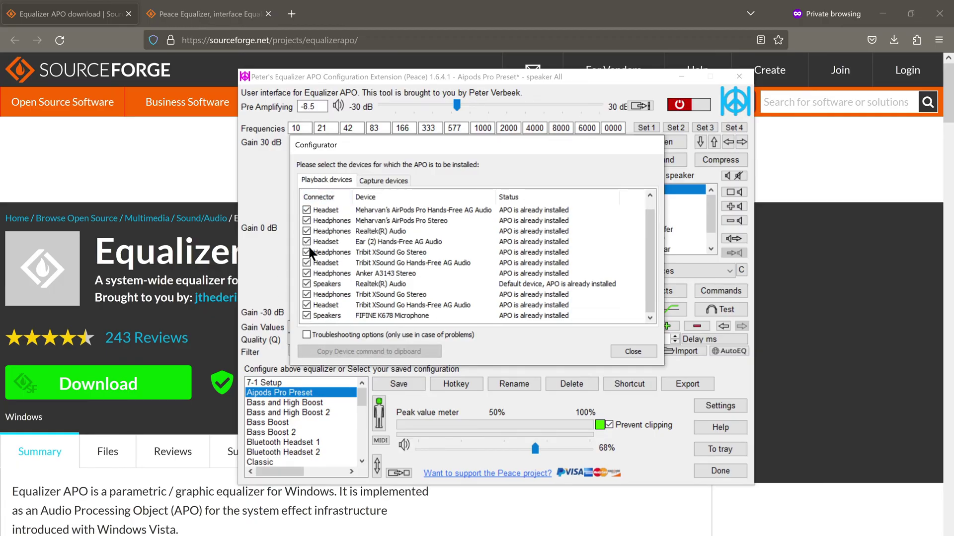
scroll(305, 257, "up", 1)
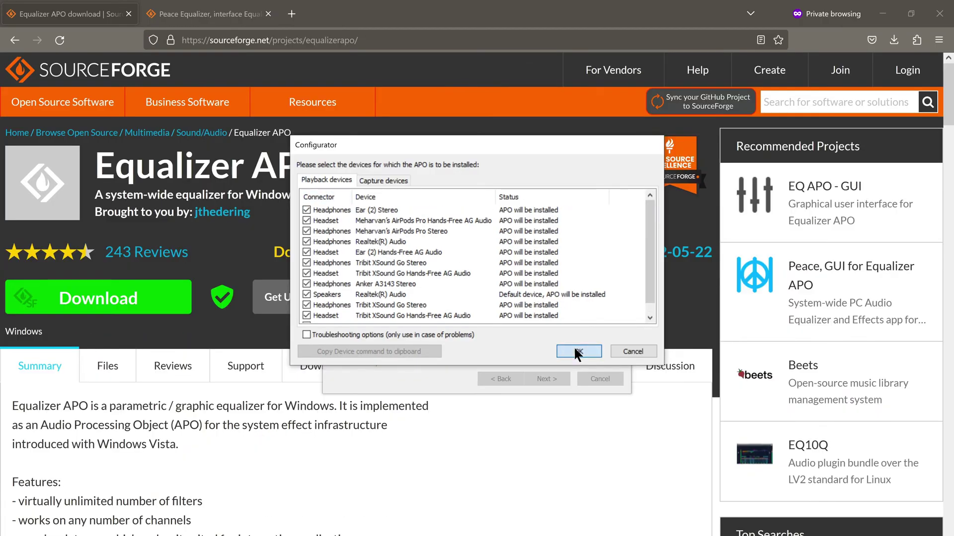
left_click(574, 347)
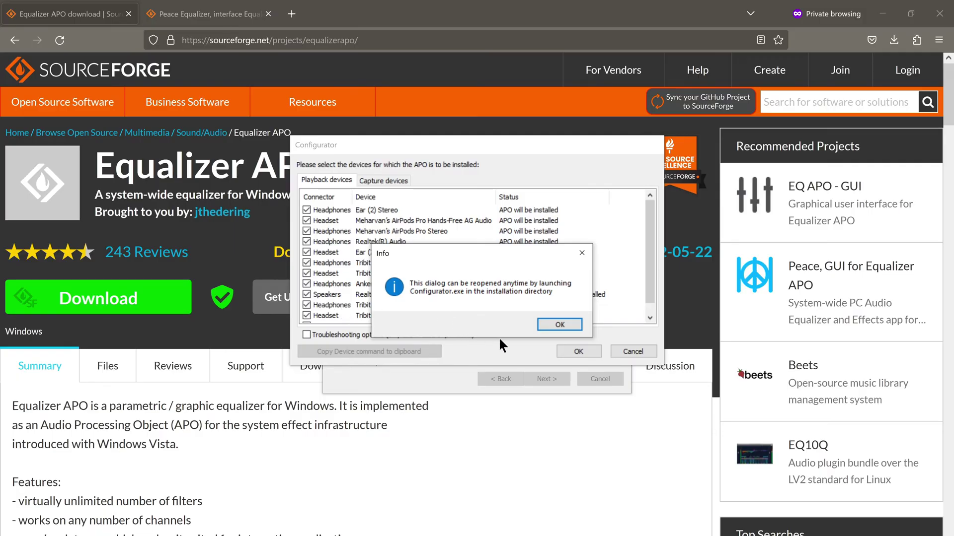
left_click(560, 325)
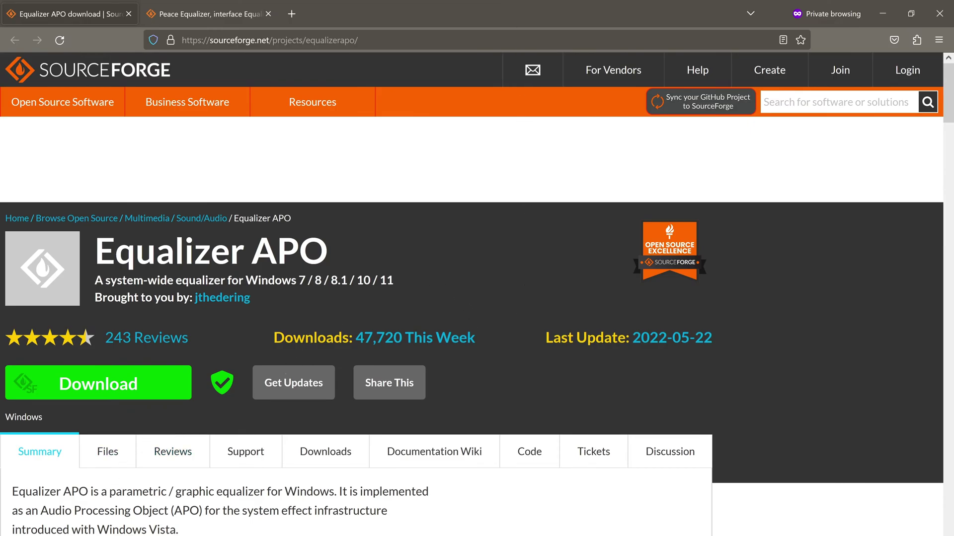
key("super")
scroll(82, 401, "down", 5)
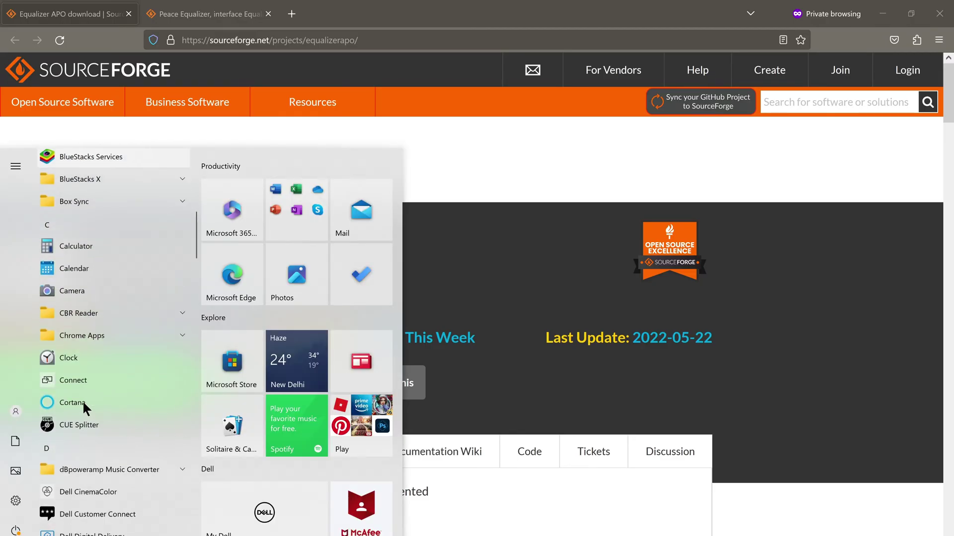
scroll(82, 401, "down", 8)
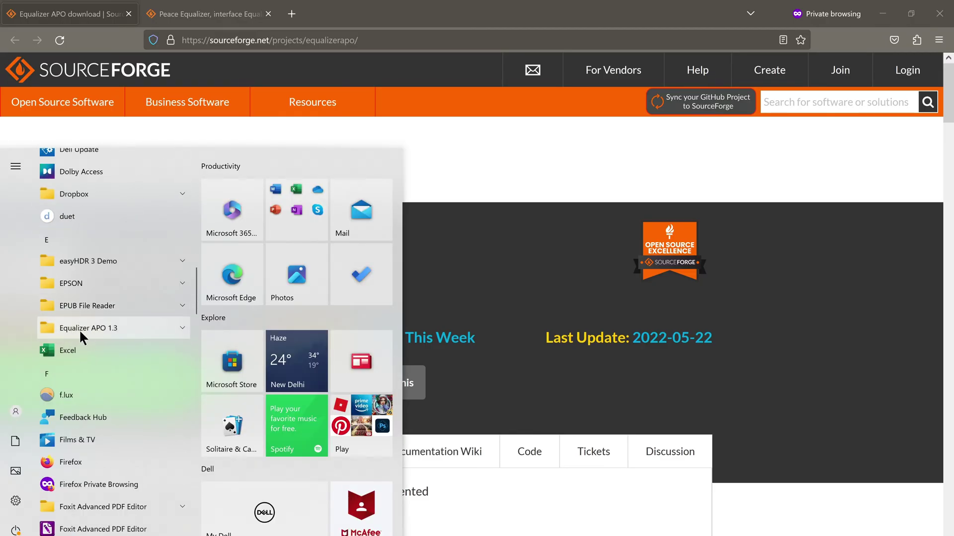
left_click(179, 324)
left_click(179, 323)
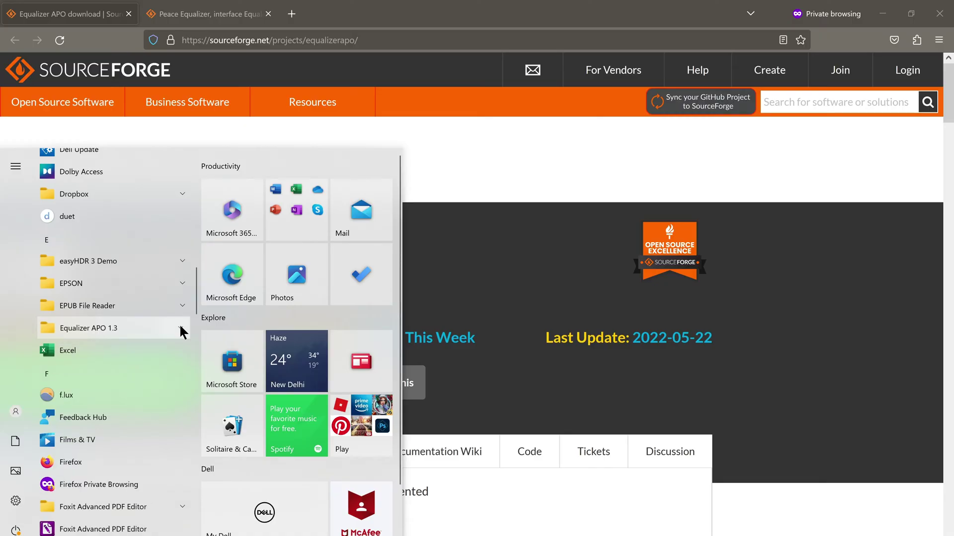
key("Escape")
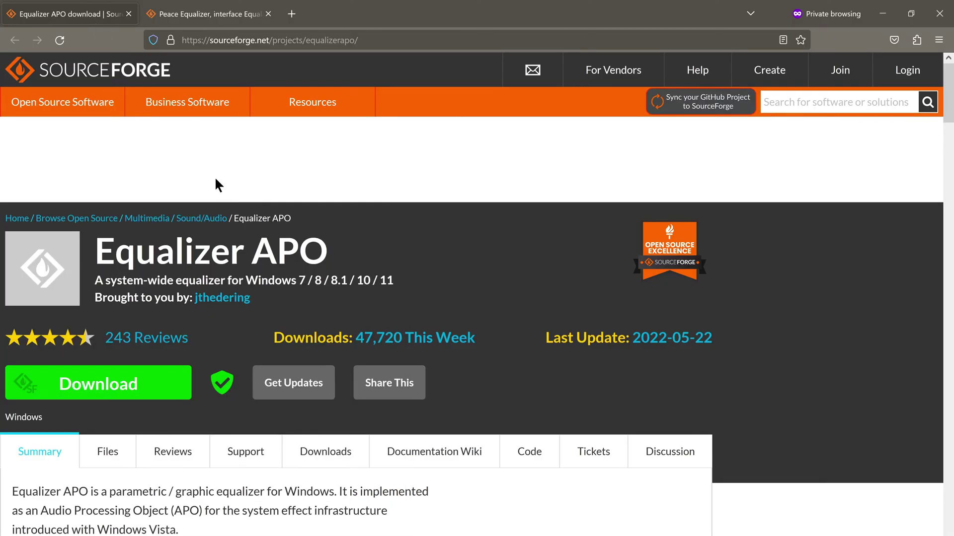
- Download PeaceSetup.exe from the Peace Equalizer SourceForge tab and launch it
left_click(202, 13)
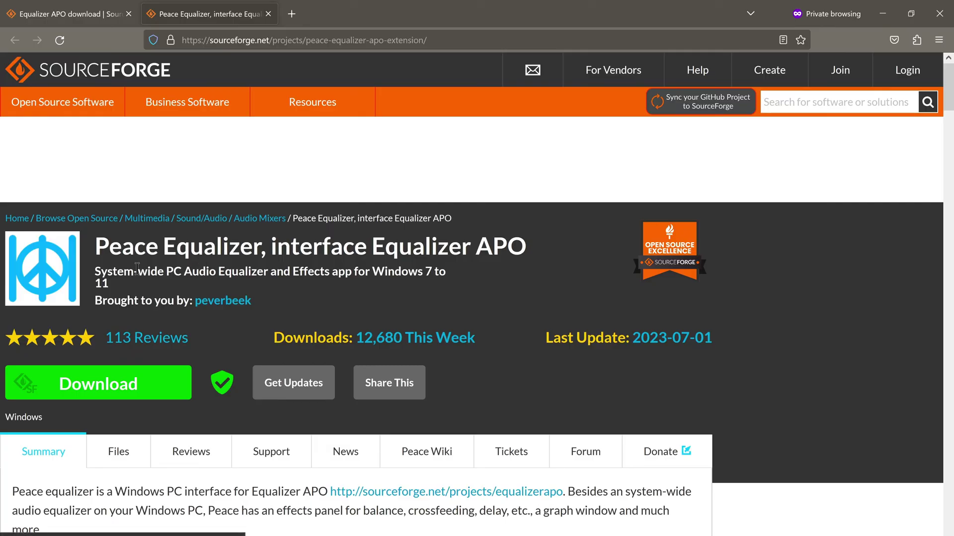
scroll(129, 251, "down", 3)
left_click(119, 226)
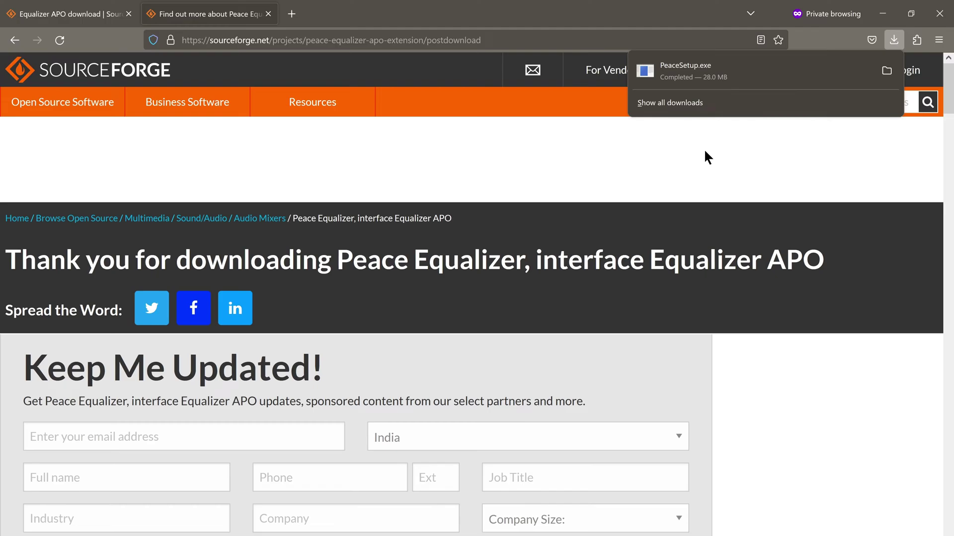
left_click(696, 70)
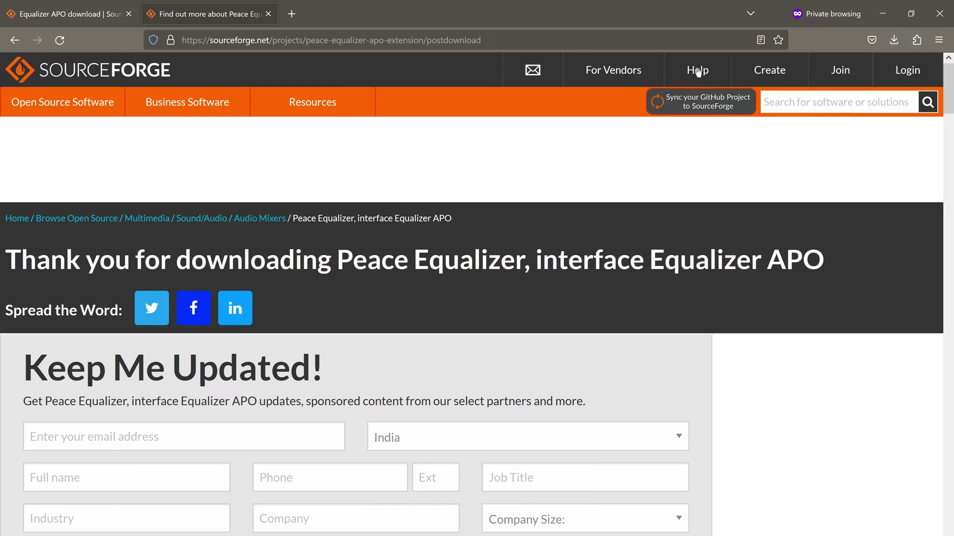
- Install Peace 1.6.4.1, acknowledge the completion message, and start Peace
left_click(421, 379)
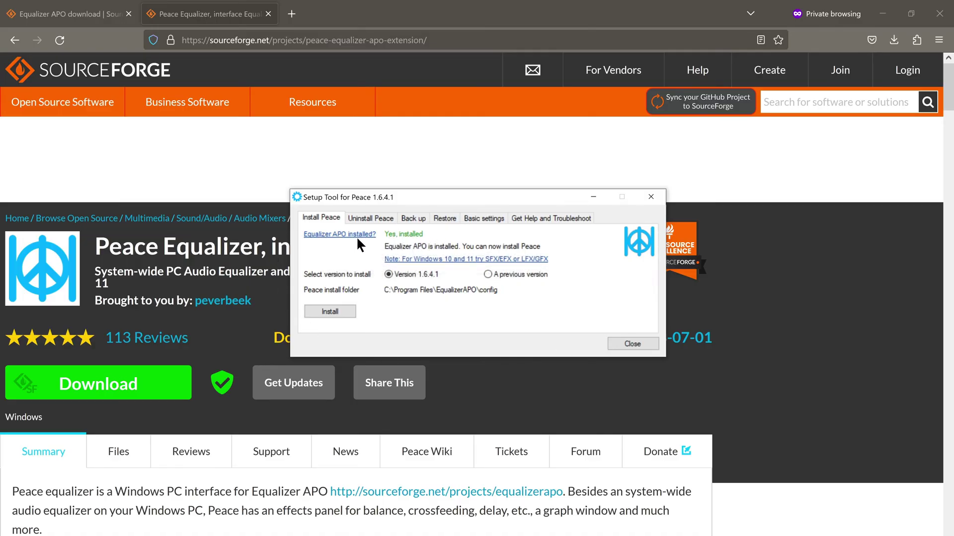
left_click(334, 313)
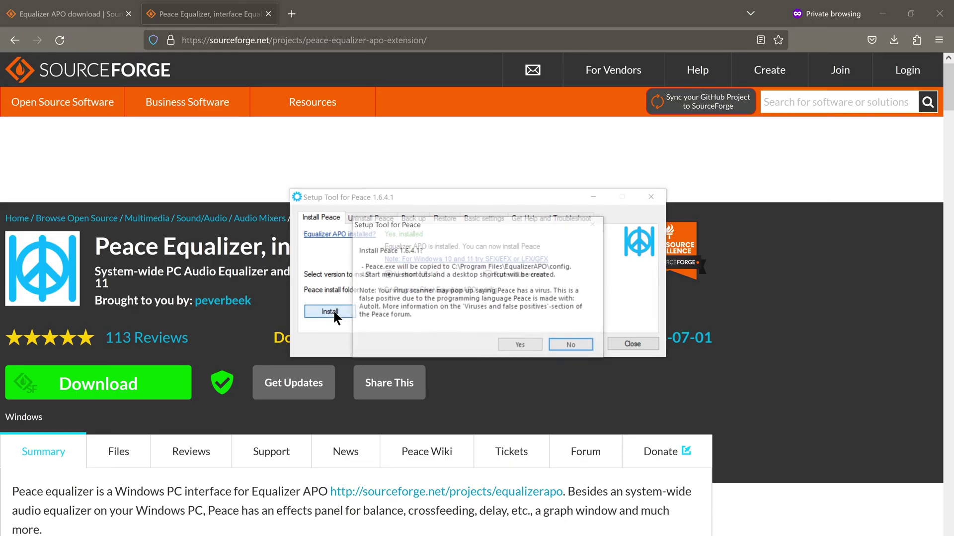
left_click(522, 346)
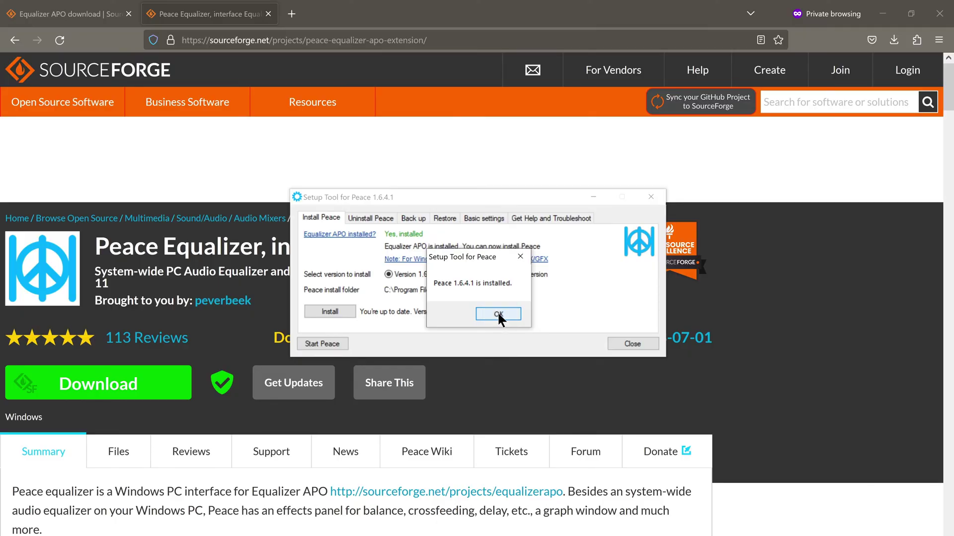
left_click(498, 314)
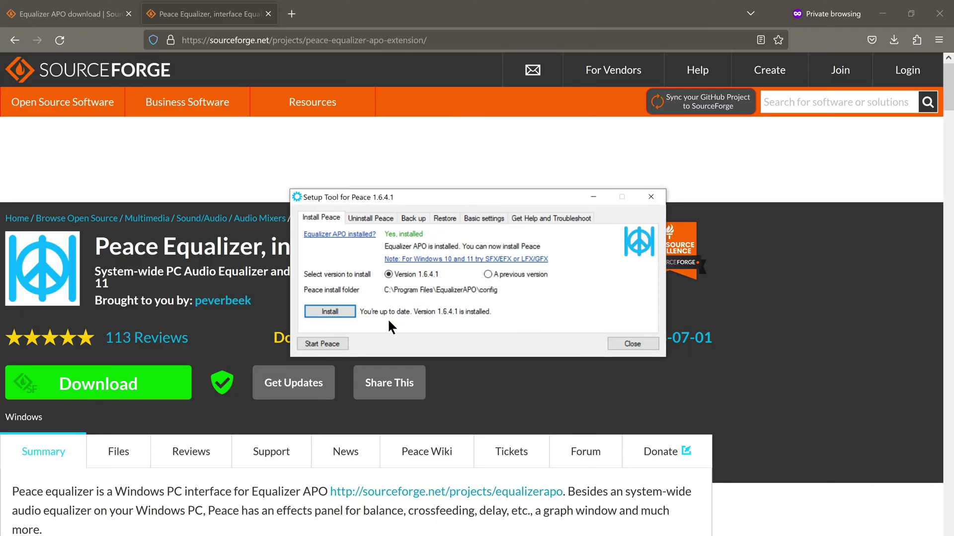
left_click(319, 344)
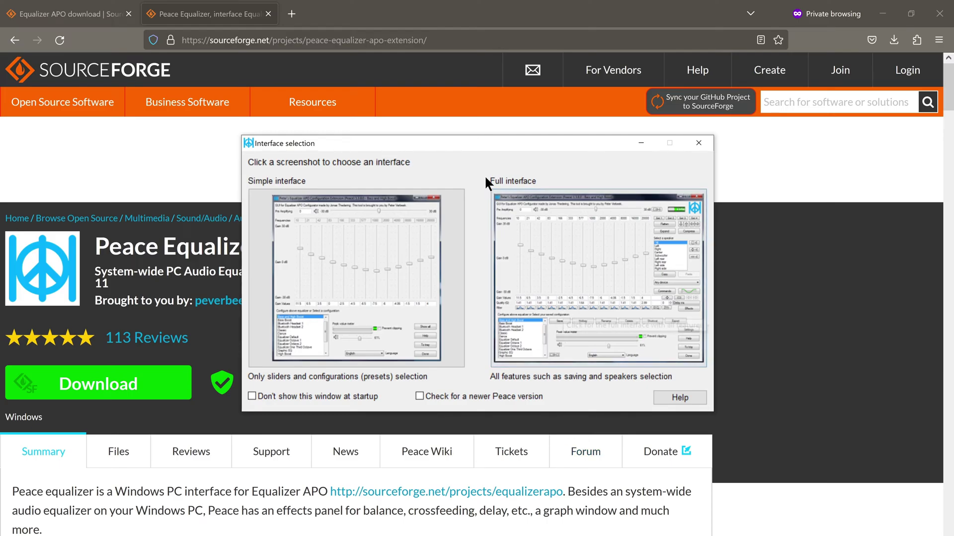
- Pick the Full interface, opening the TRIBIT BLUETOOTH SPEAKERS configuration with all 13 bands
left_click(603, 265)
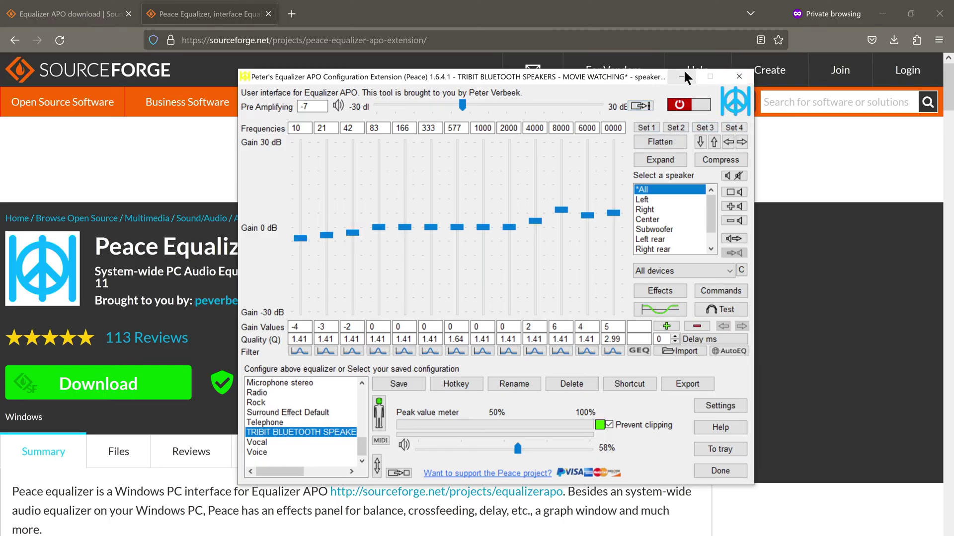
- Flatten all 13 band gains to 0 dB, leaving the pre-amp at -7
left_click(696, 101)
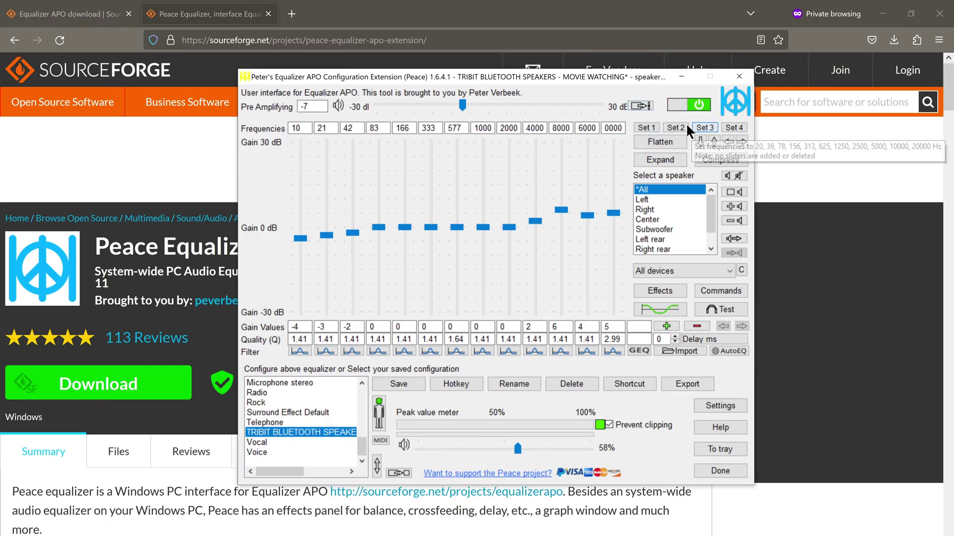
left_click(681, 105)
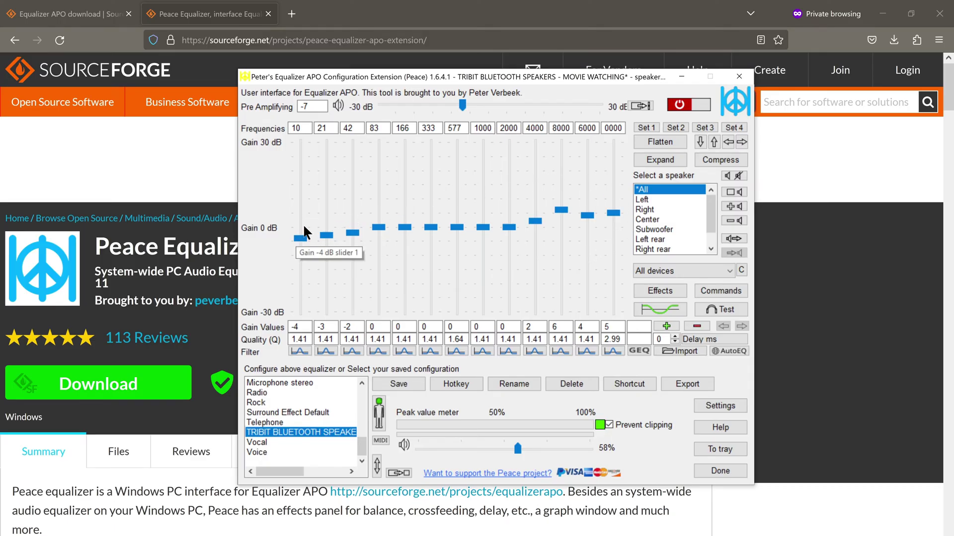
left_click(618, 224)
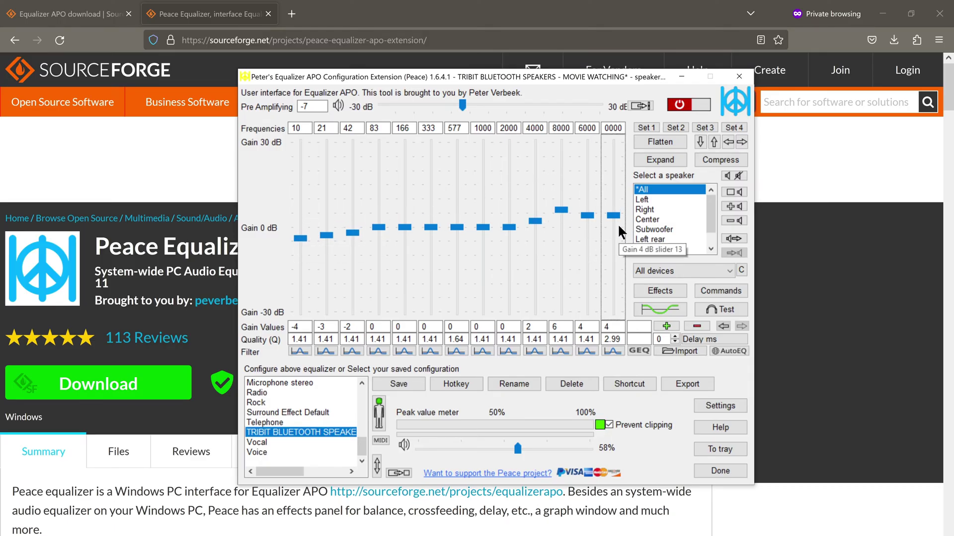
left_click(649, 139)
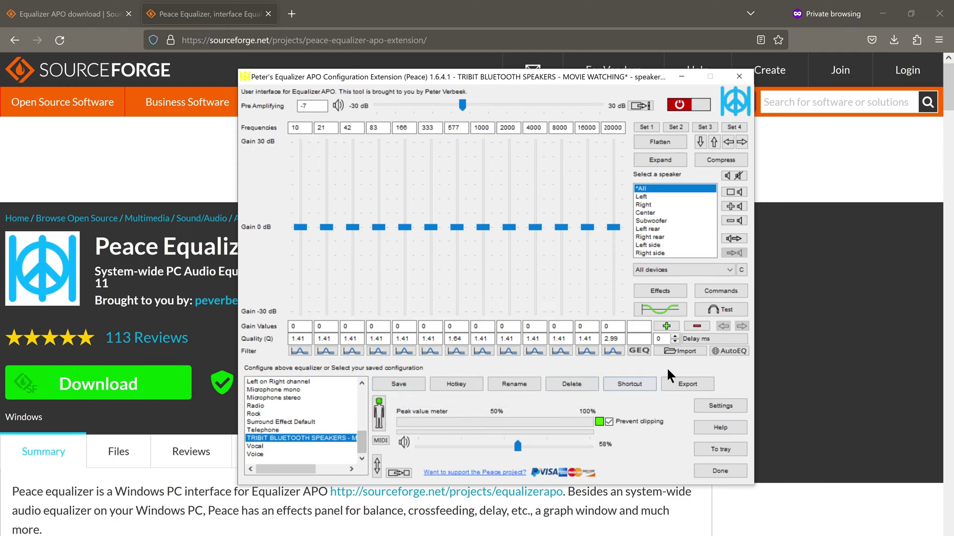
- Change Font size to 10 under Settings' Sizes and Amounts and save
left_click(721, 407)
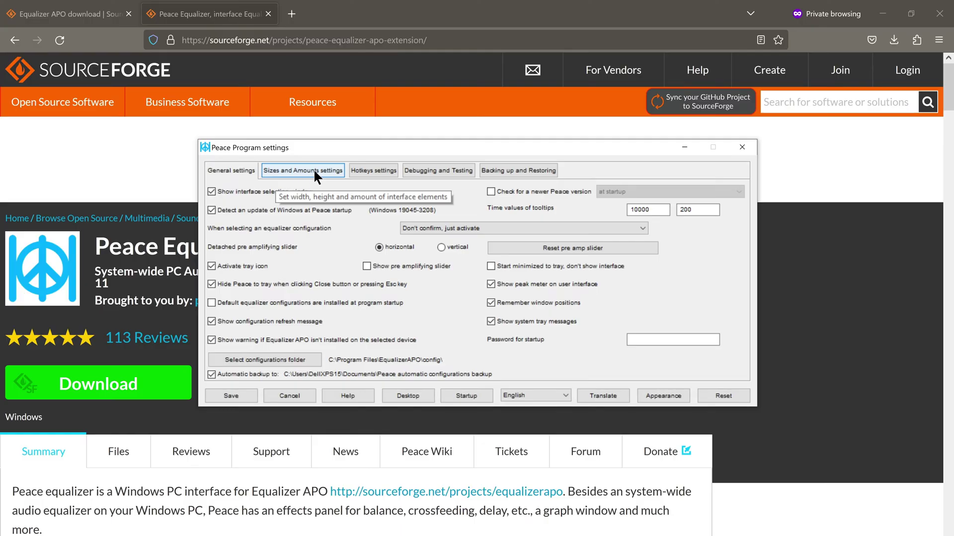
left_click(317, 167)
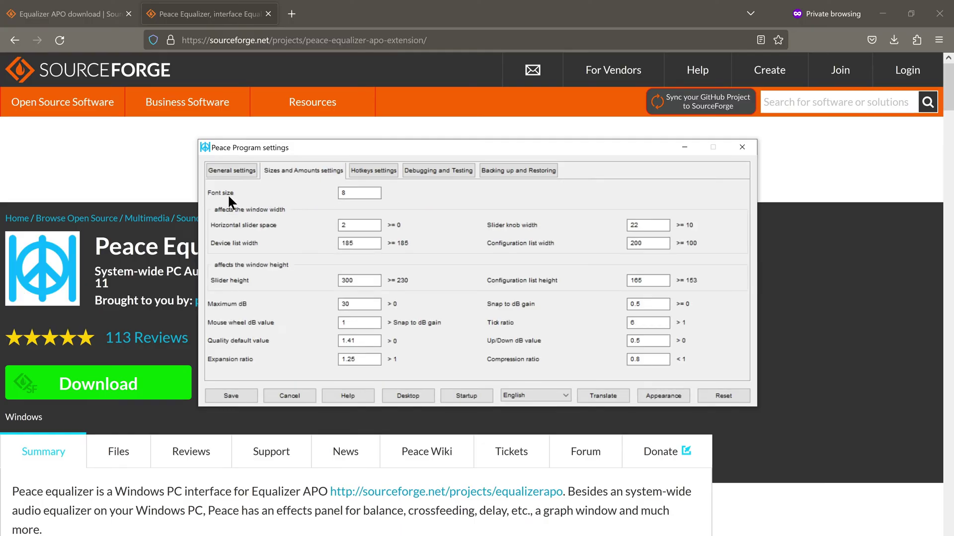
double_click(361, 193)
type("10")
left_click(244, 395)
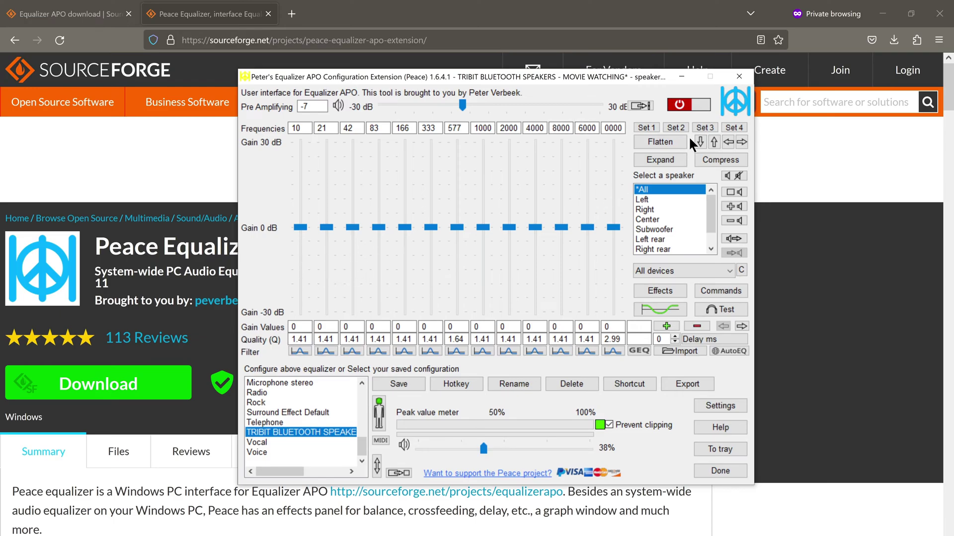
- Switch the equalizer on and test-drag the first and third band gain sliders
left_click(695, 106)
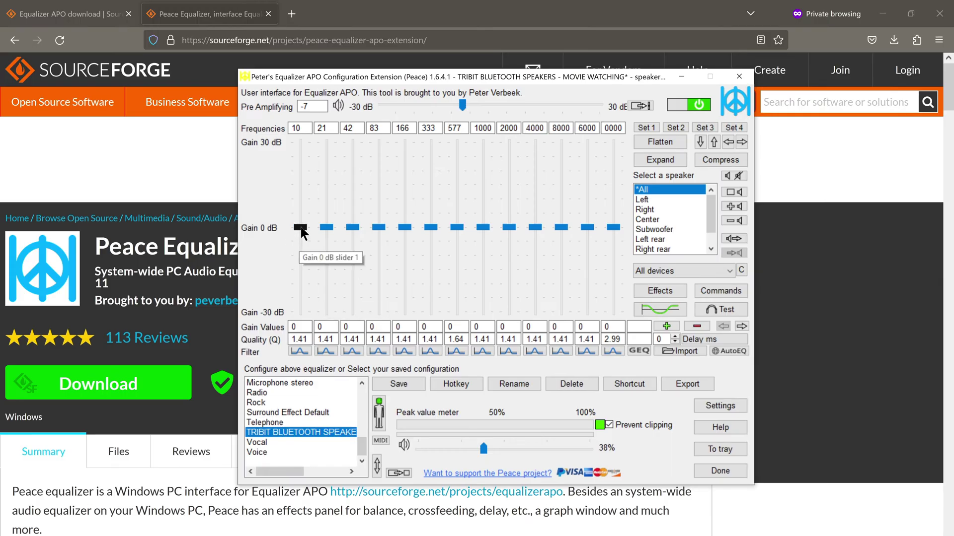
left_click_drag(301, 228, 327, 220)
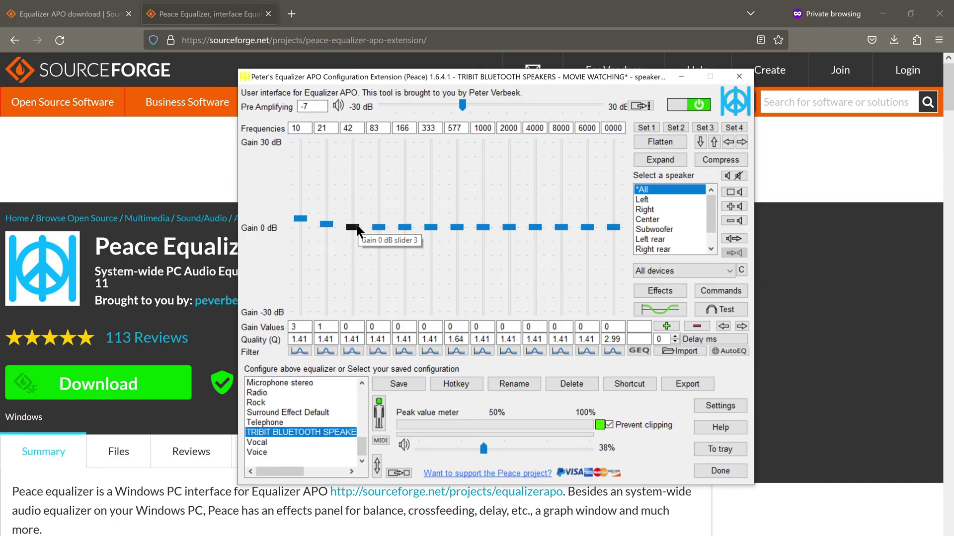
left_click_drag(354, 231, 355, 219)
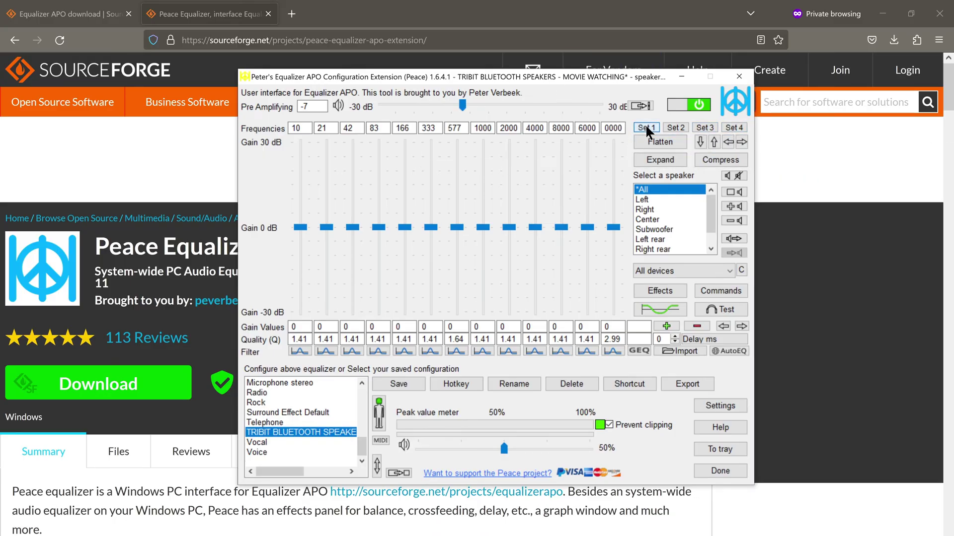
- Try the Set 2, Set 3 and Set 4 frequency layouts, then return to Set 1
left_click(675, 129)
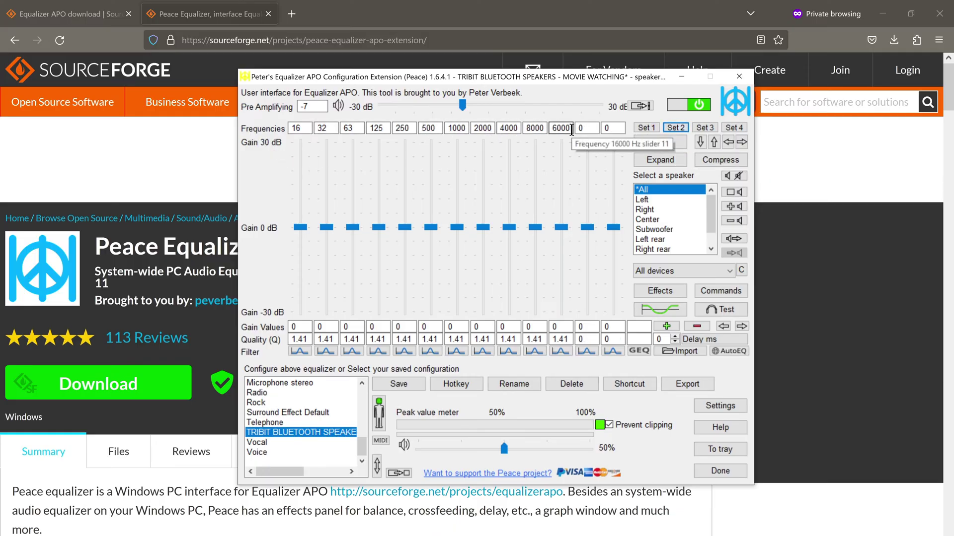
left_click(708, 128)
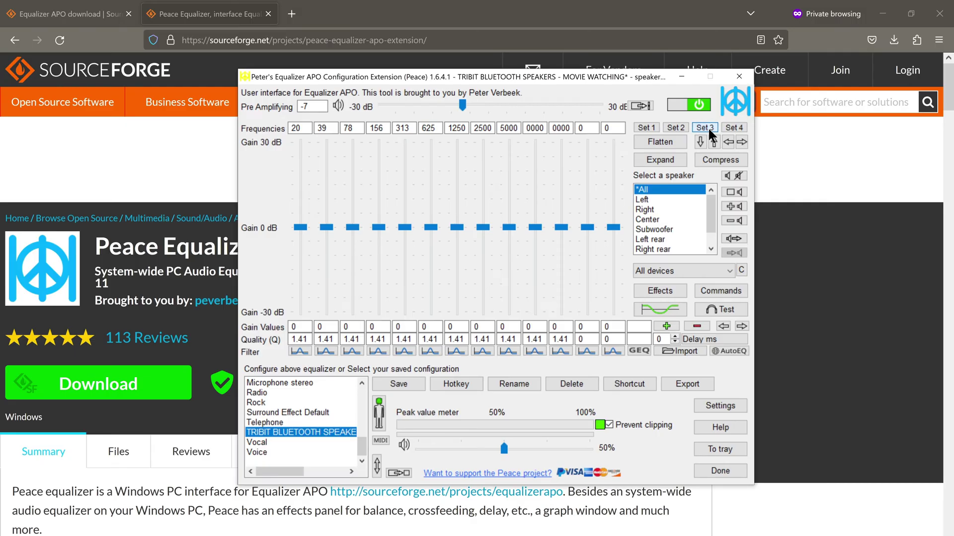
left_click(724, 126)
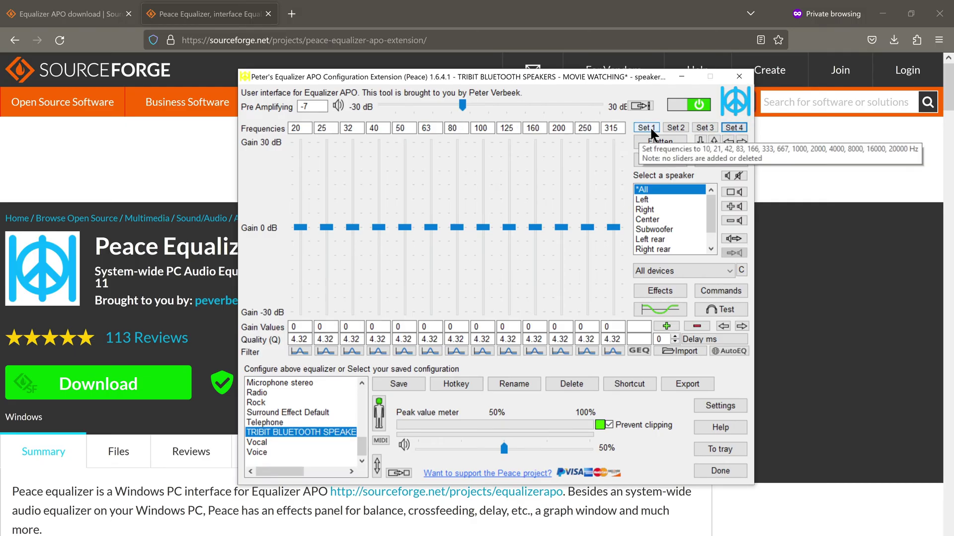
left_click(650, 127)
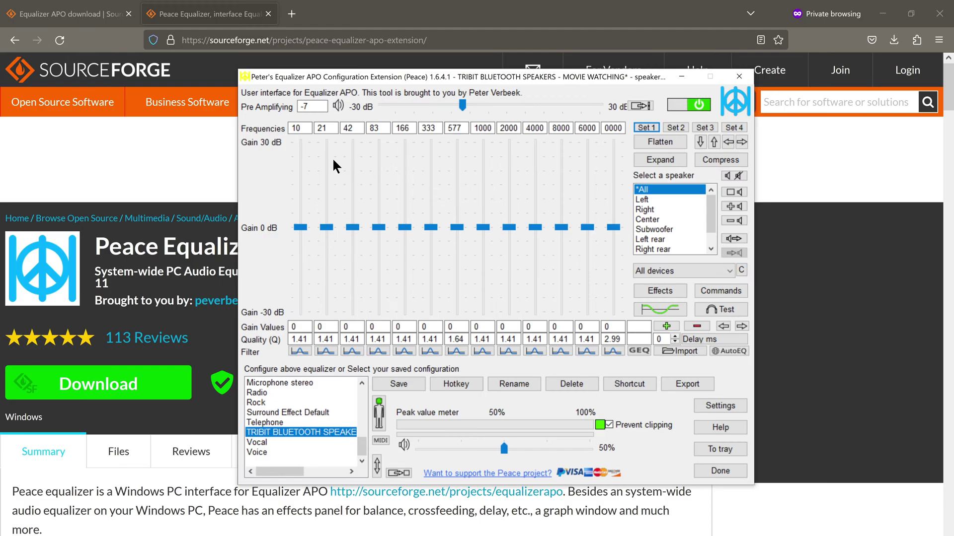
- Change the first band's frequency to 12 Hz and the second's to 26 Hz
left_click_drag(299, 130, 283, 129)
type("12")
key("Tab")
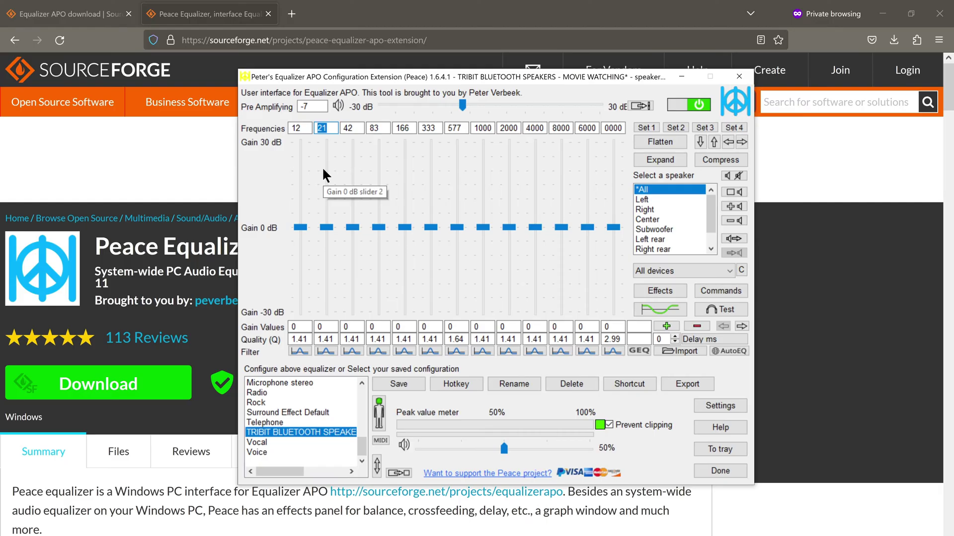
type("26")
key("Tab")
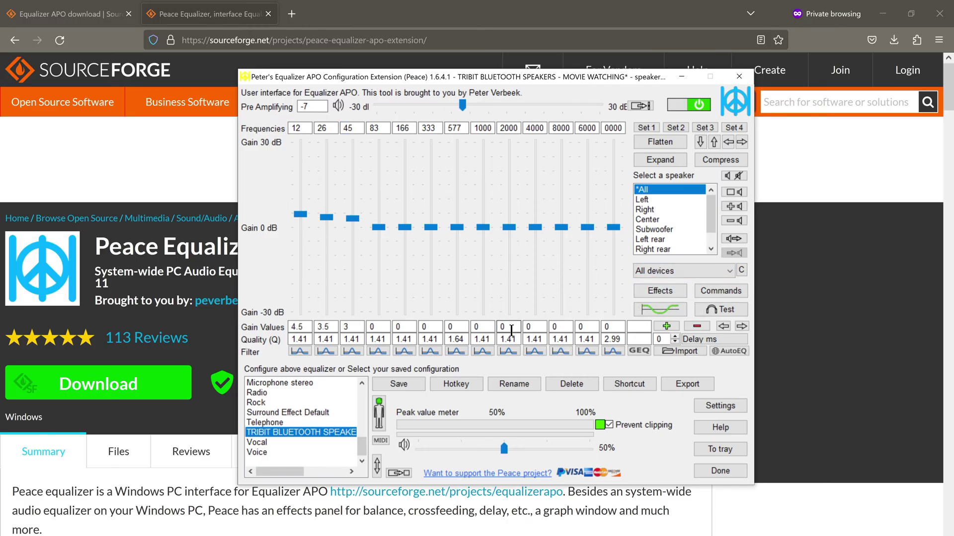
- Sculpt the band gains to 0, 3.5, 3, 5, 0, 0, 0, -2.5, 3, -3.5, 8, -6.5, -3 dB
left_click_drag(300, 217, 325, 221)
left_click_drag(352, 218, 379, 228)
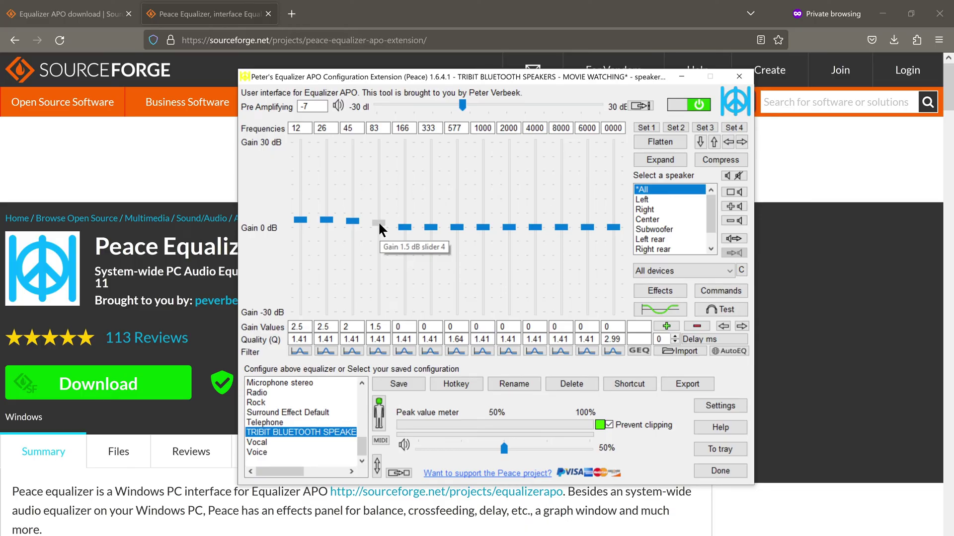
left_click_drag(379, 224, 378, 190)
left_click(358, 220)
left_click_drag(359, 220, 304, 192)
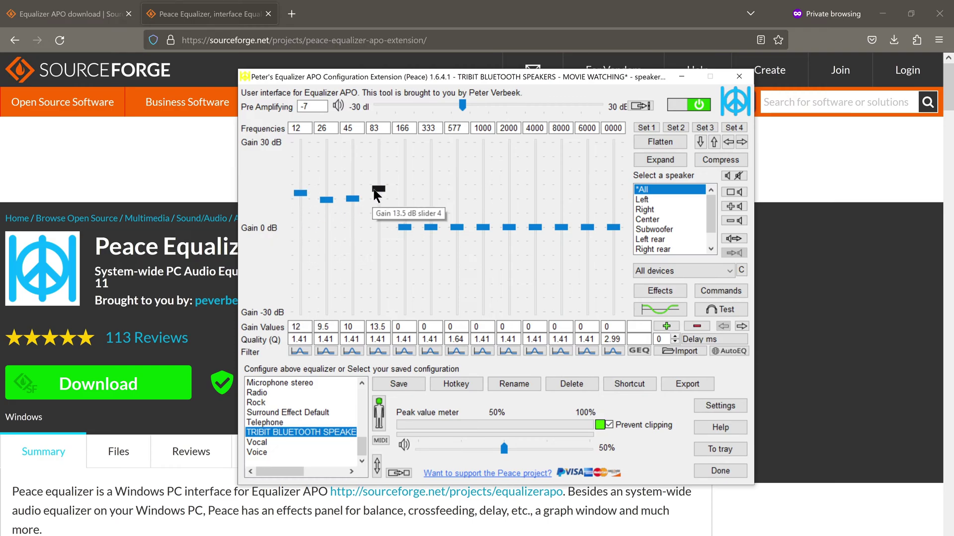
left_click_drag(379, 190, 326, 217)
left_click_drag(300, 192, 300, 218)
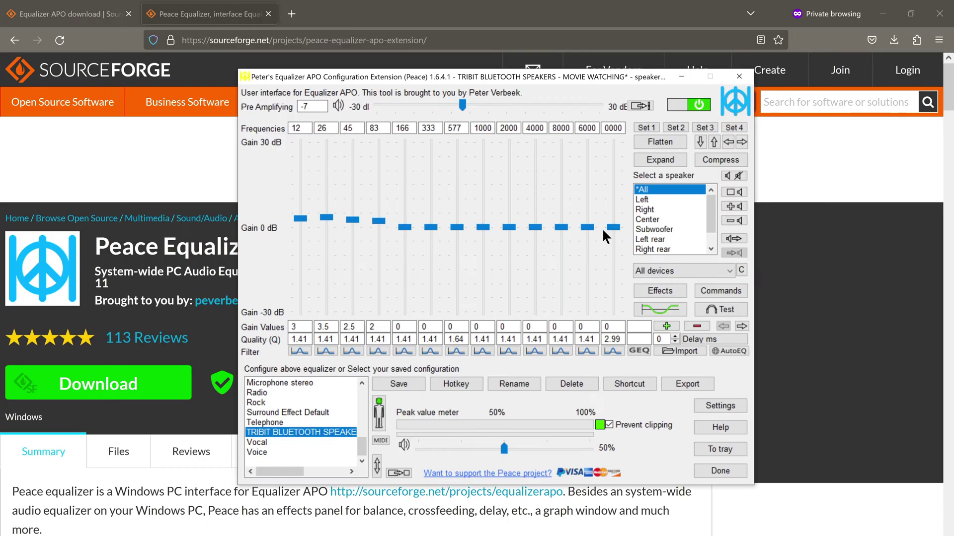
left_click_drag(614, 227, 587, 215)
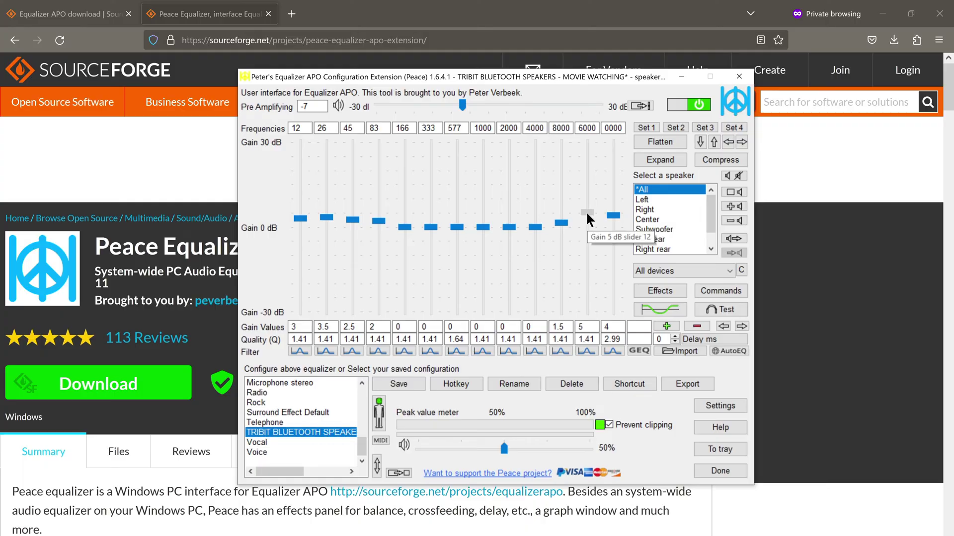
left_click_drag(587, 216, 584, 239)
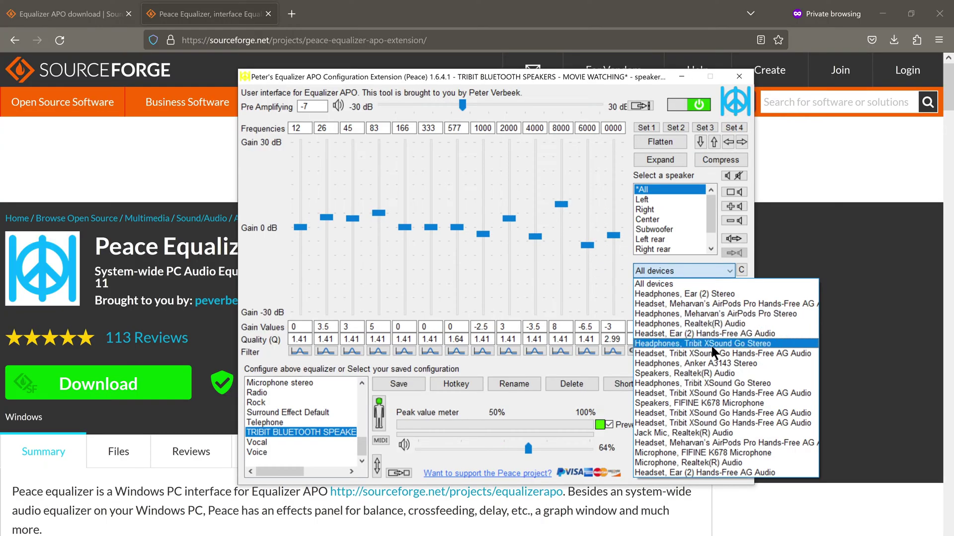
- Keep All devices selected and verify in the Configurator that APO is on every playback device
left_click(715, 284)
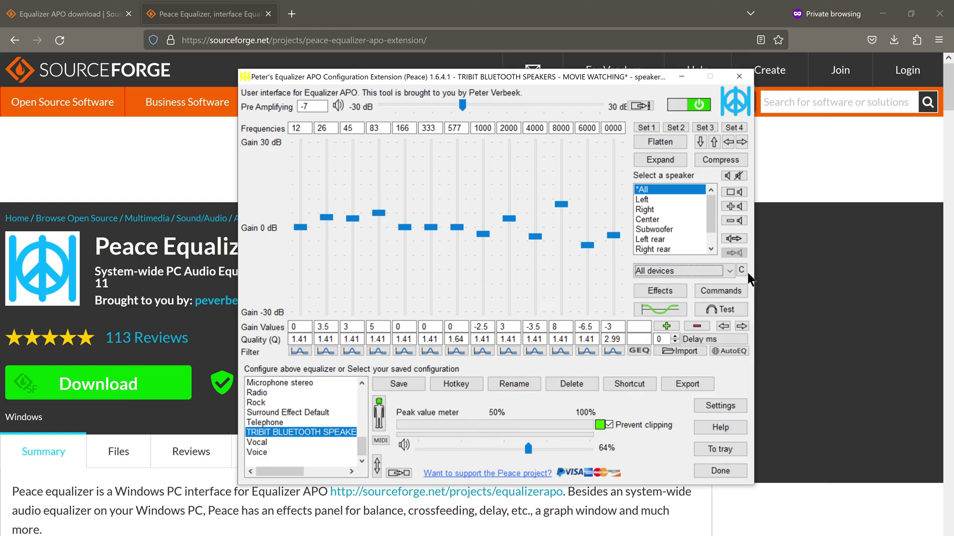
left_click(741, 271)
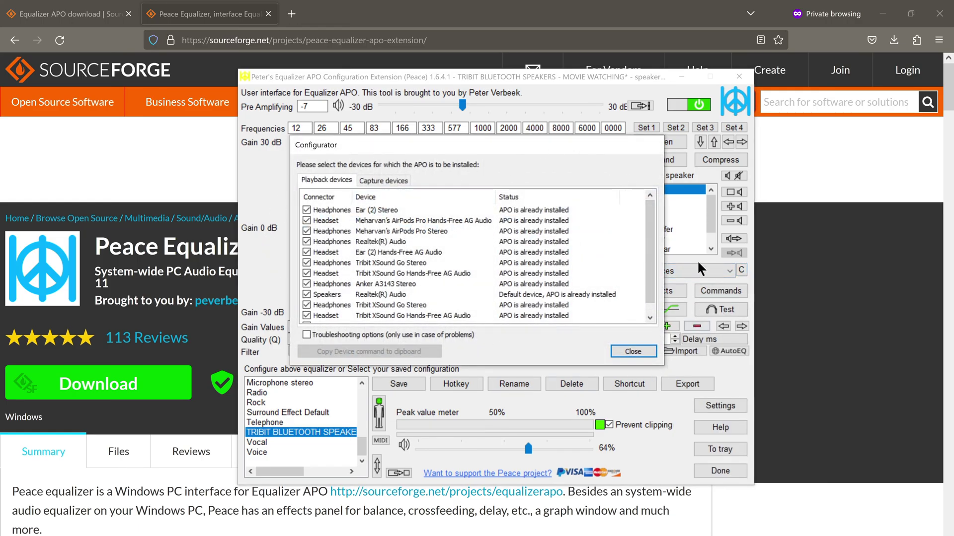
scroll(649, 239, "down", 1)
scroll(650, 252, "up", 1)
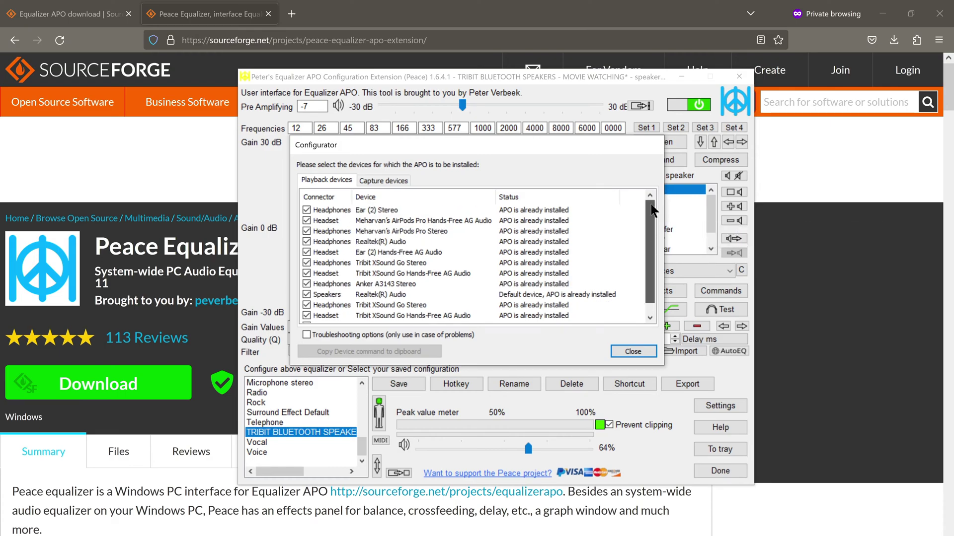
left_click(646, 349)
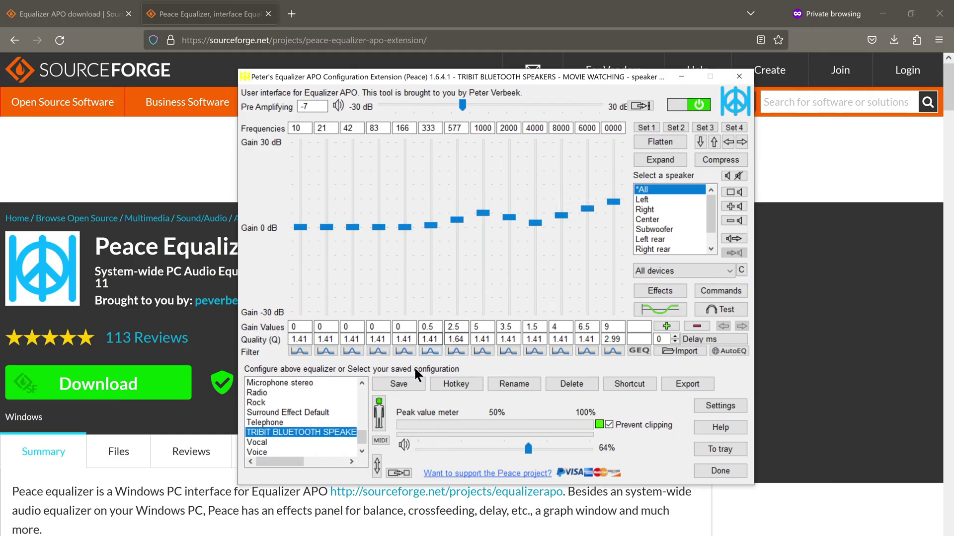
- Save the curve as configuration 'Aipods Pro Preset' with no hotkey and the pink tray icon
left_click(406, 382)
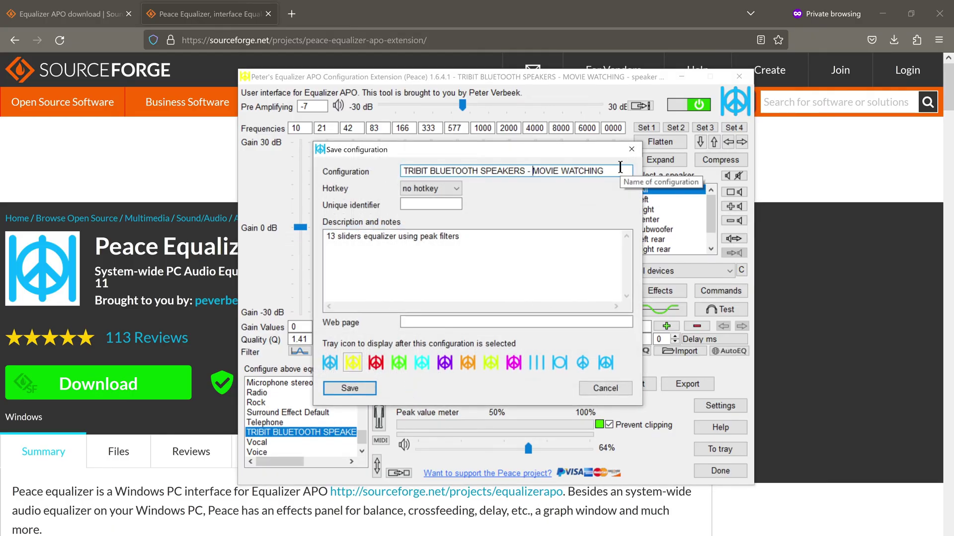
left_click_drag(619, 166, 356, 164)
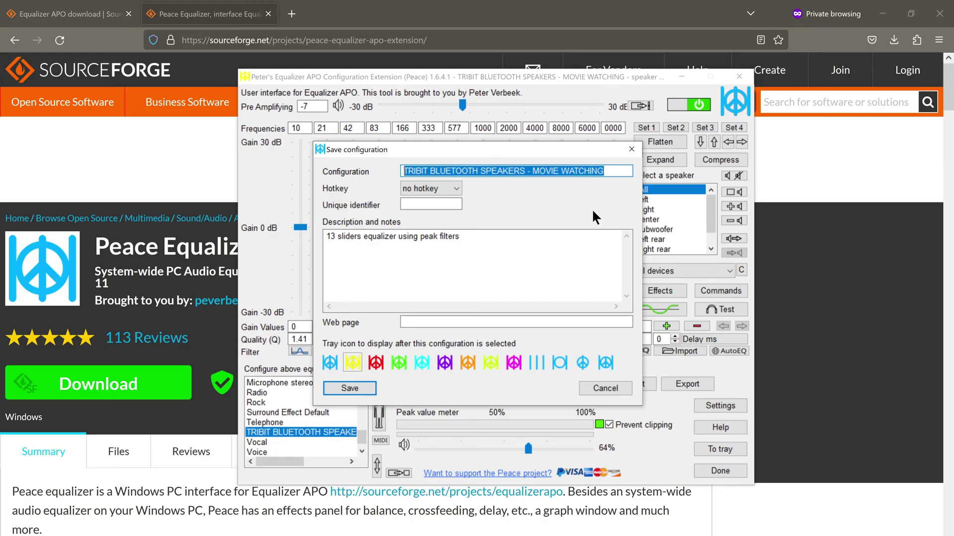
type("Aipor")
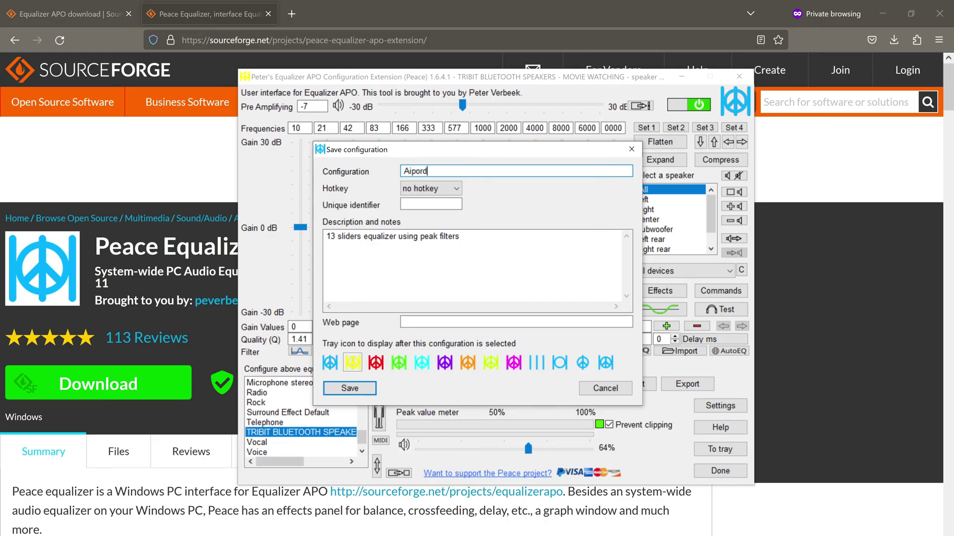
type("d")
key("BackSpace")
type("s Pro Preset")
left_click(443, 188)
left_click(499, 186)
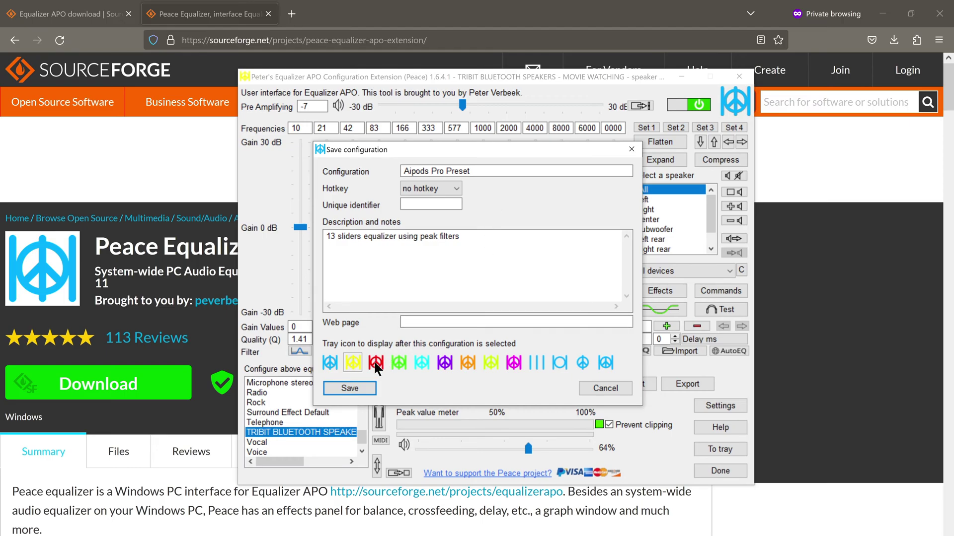
left_click(512, 364)
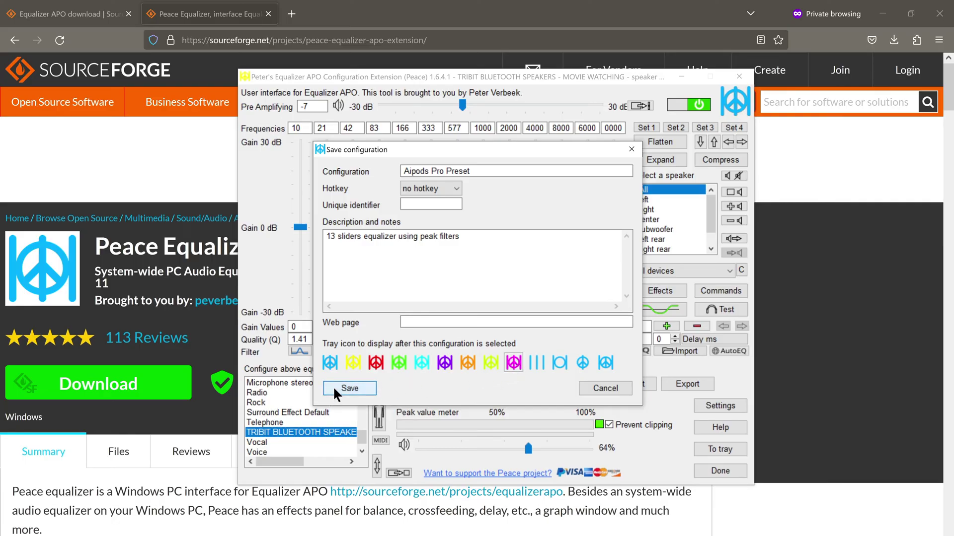
left_click(349, 388)
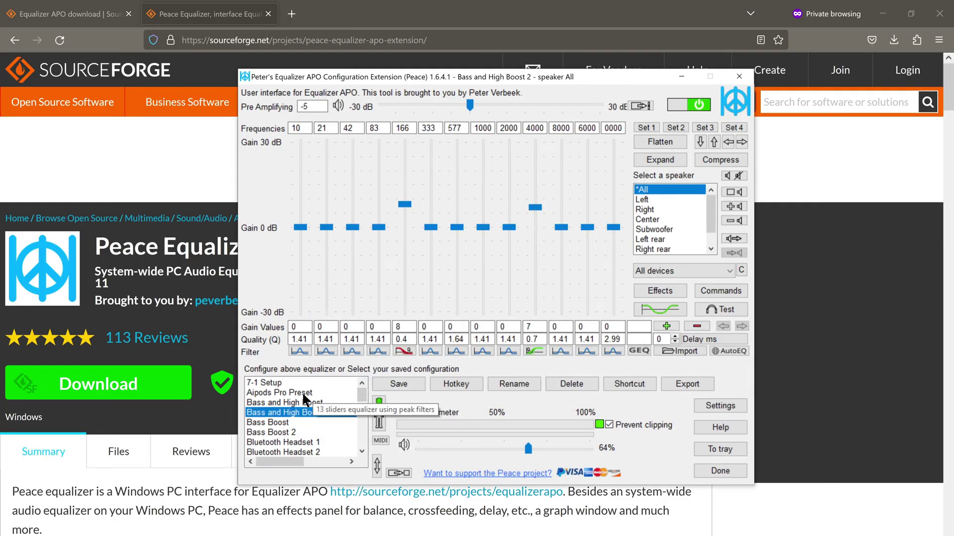
- Activate Aipods Pro Preset, set volume to 68% and pre-amplification to -8.5 dB, then minimize to tray
left_click(304, 394)
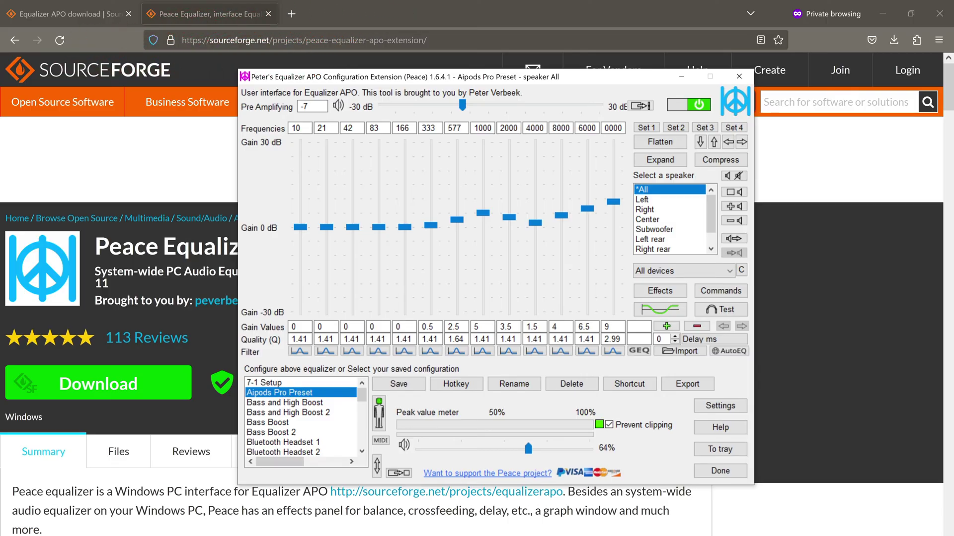
left_click_drag(529, 447, 550, 448)
mouse_move(453, 100)
left_mouse_down()
mouse_move(443, 97)
mouse_move(456, 101)
left_mouse_up()
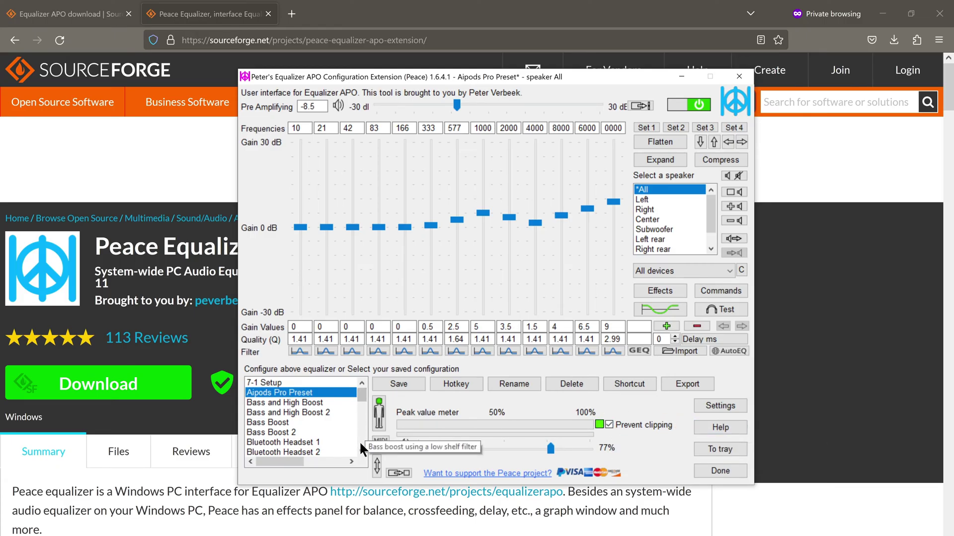
scroll(362, 449, "down", 5)
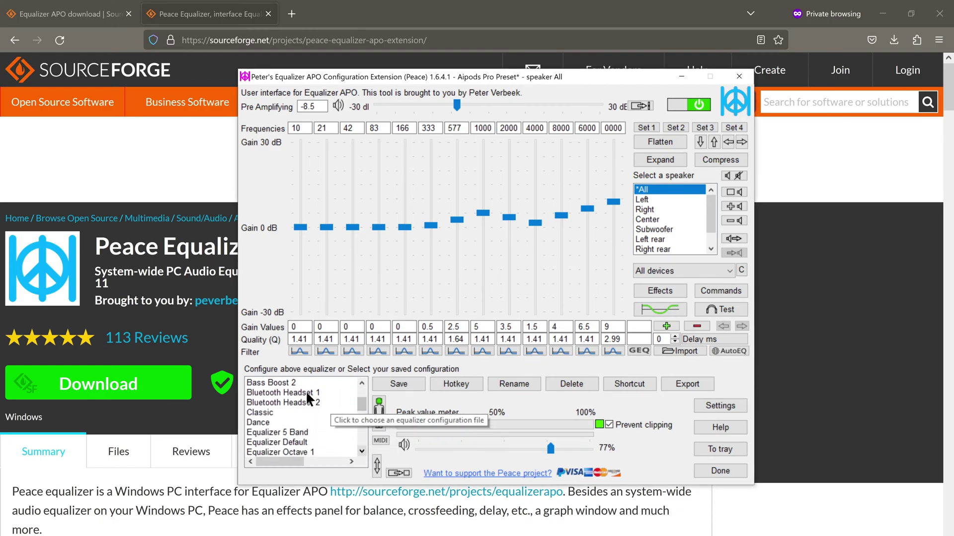
left_click(361, 383)
scroll(362, 449, "down", 2)
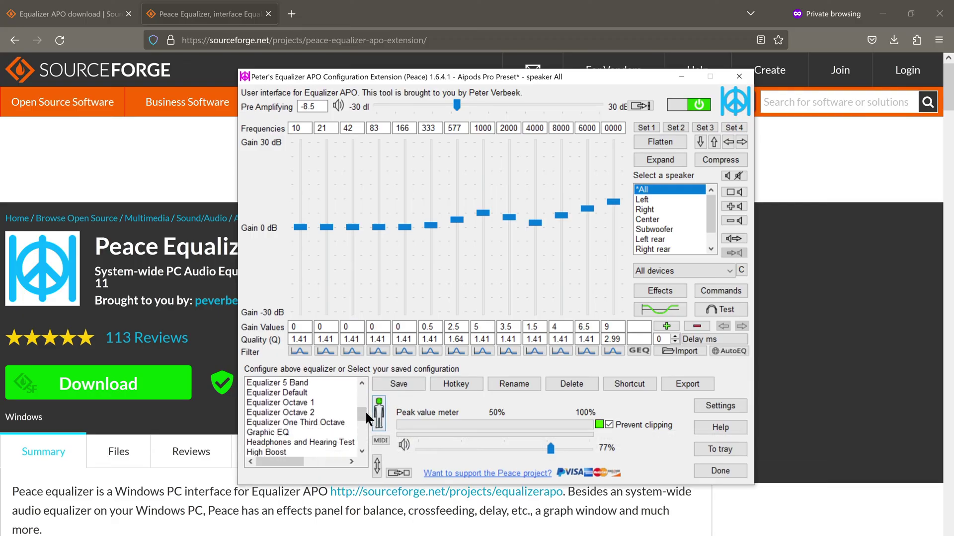
mouse_move(364, 411)
left_mouse_down()
mouse_move(365, 420)
mouse_move(365, 394)
left_mouse_up()
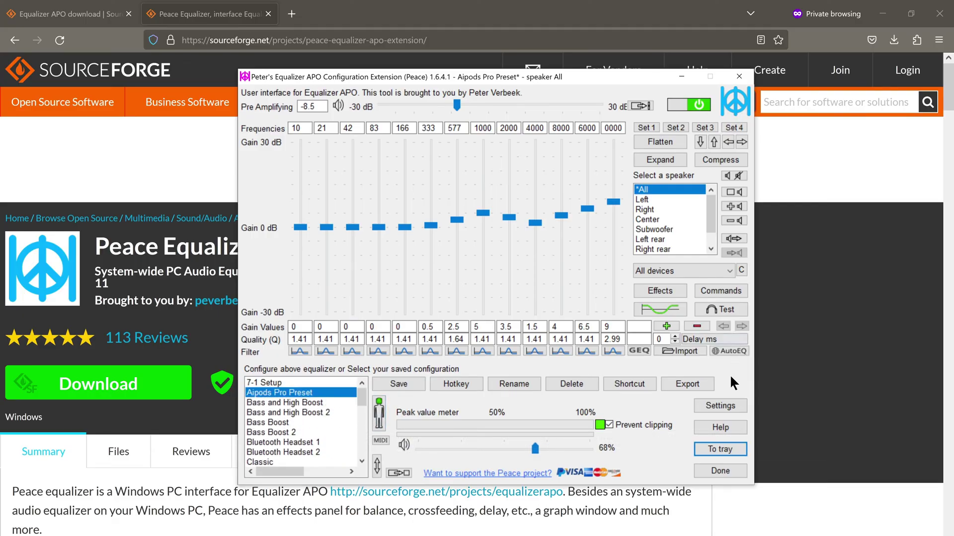
left_click(701, 447)
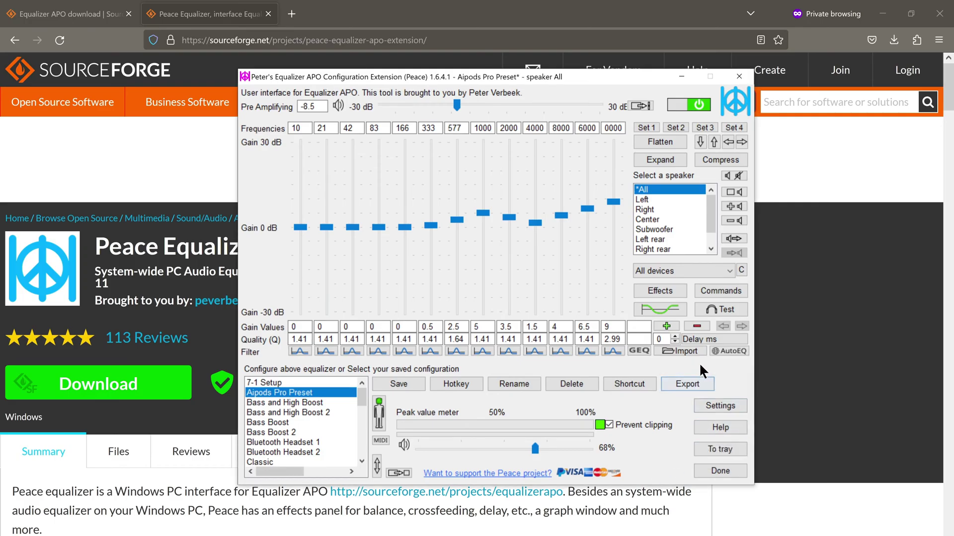
- Browse the AutoEQ headphone list, returning with TRIBIT BLUETOOTH SPEAKERS - MOVIE WATCHING loaded
left_click(736, 352)
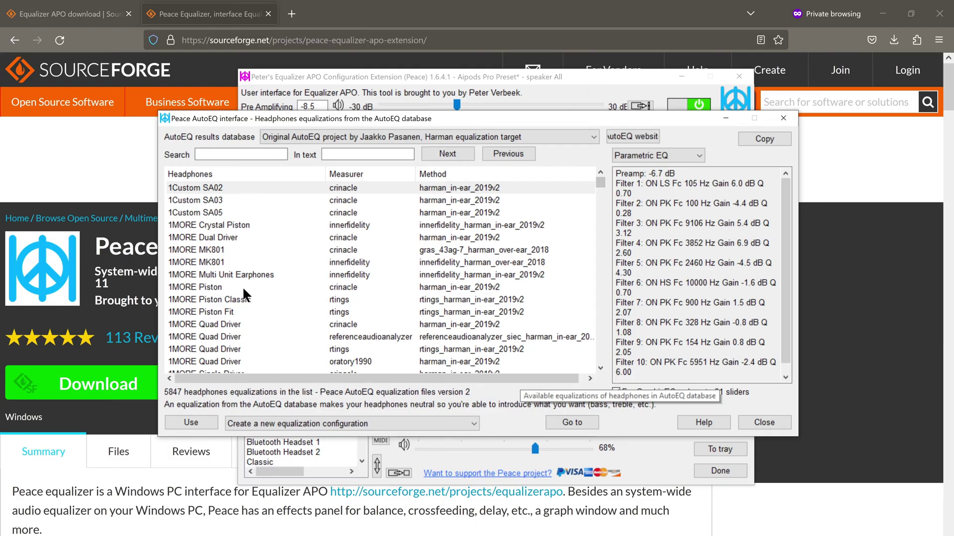
scroll(237, 290, "down", 10)
scroll(236, 285, "down", 15)
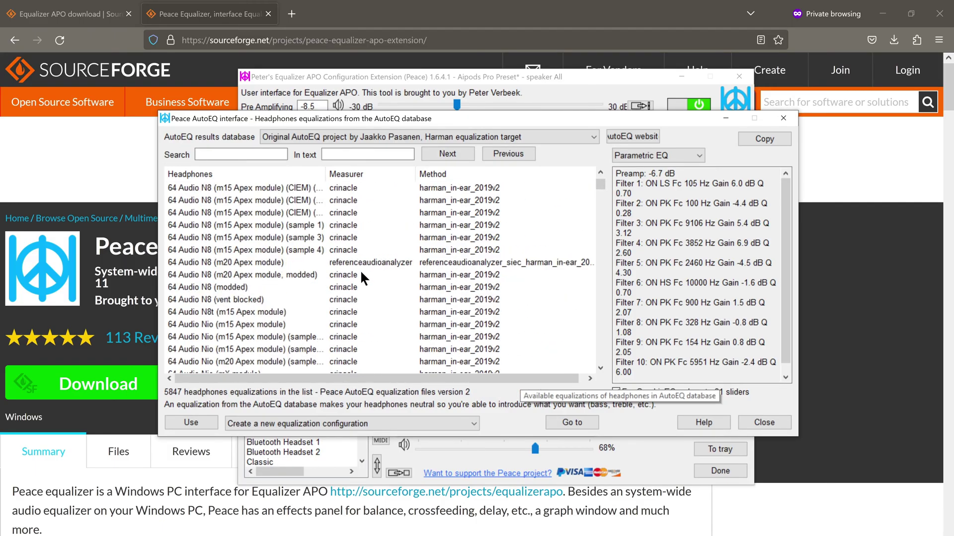
left_click_drag(600, 201, 611, 296)
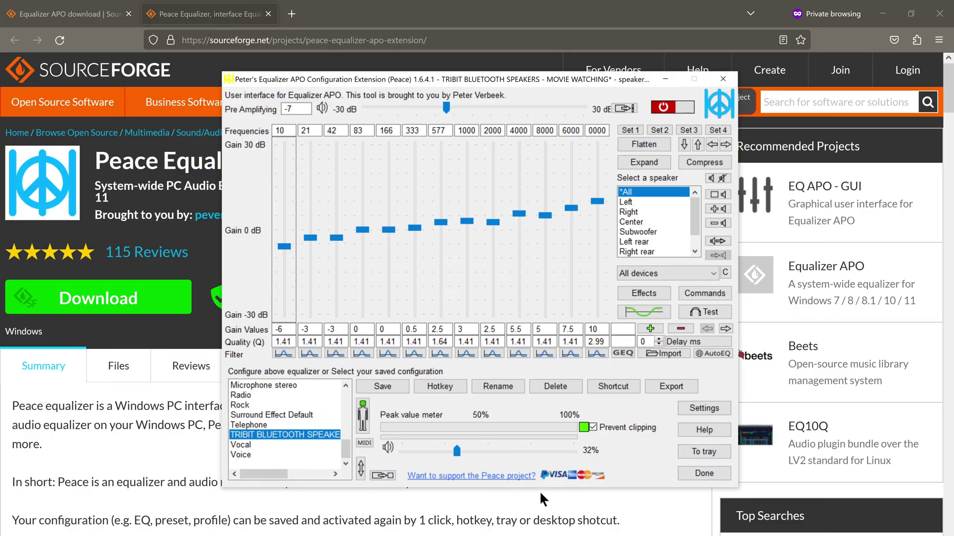
- Expand the saved configuration list to full height and move the equalizer window further left
scroll(336, 400, "up", 5)
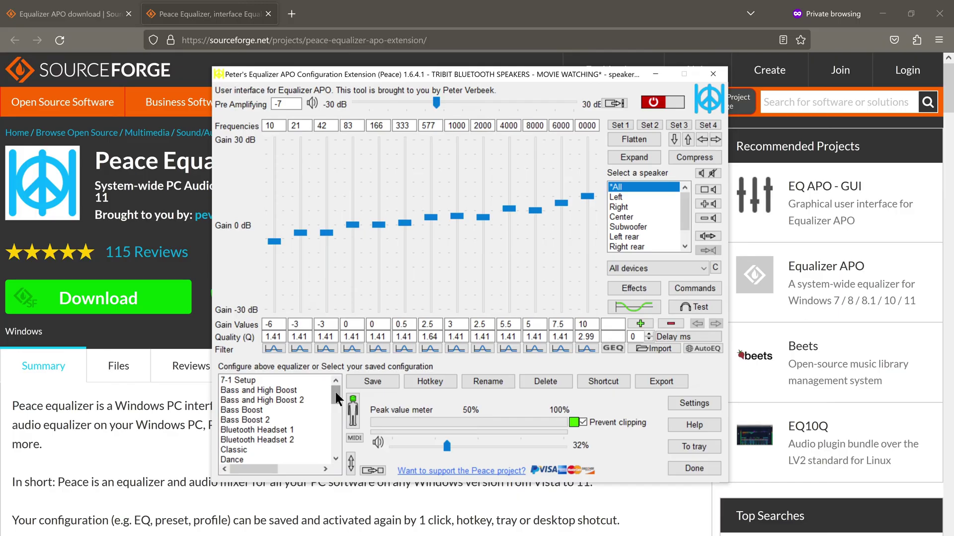
mouse_move(335, 390)
left_mouse_down()
mouse_move(334, 449)
mouse_move(333, 384)
left_mouse_up()
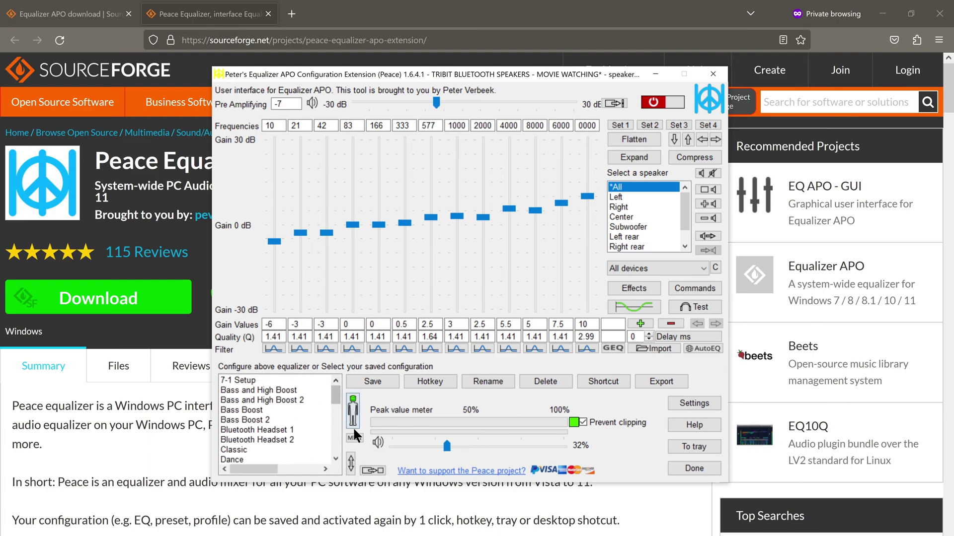
left_click(351, 460)
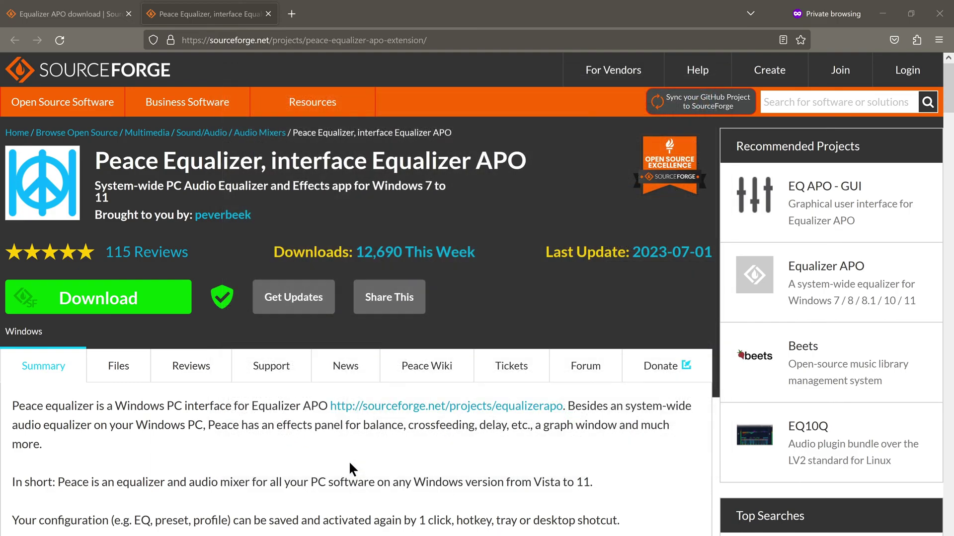
left_click_drag(339, 73, 261, 86)
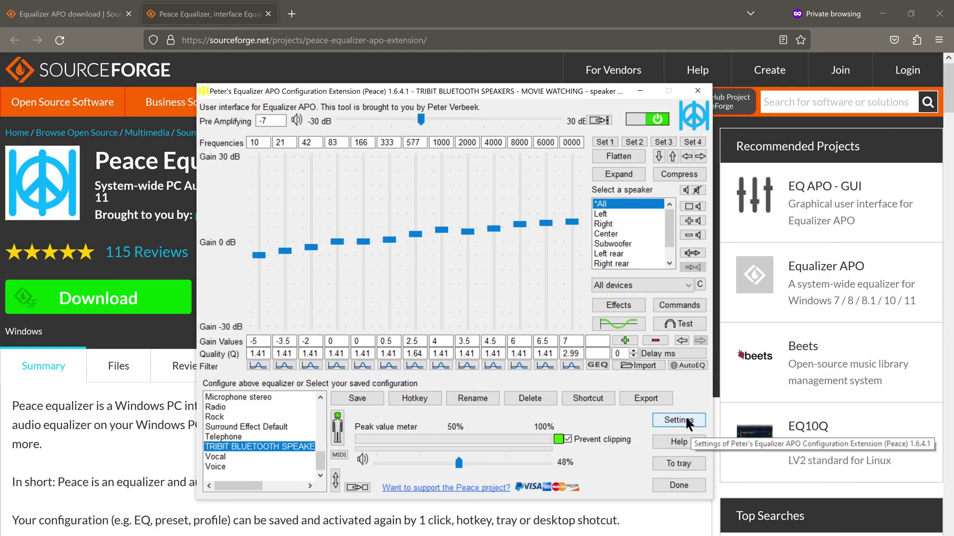
- Look through the Sizes, Hotkeys, Debugging and Backup settings pages, ending on General settings
left_click(679, 419)
left_click(347, 172)
left_click(415, 171)
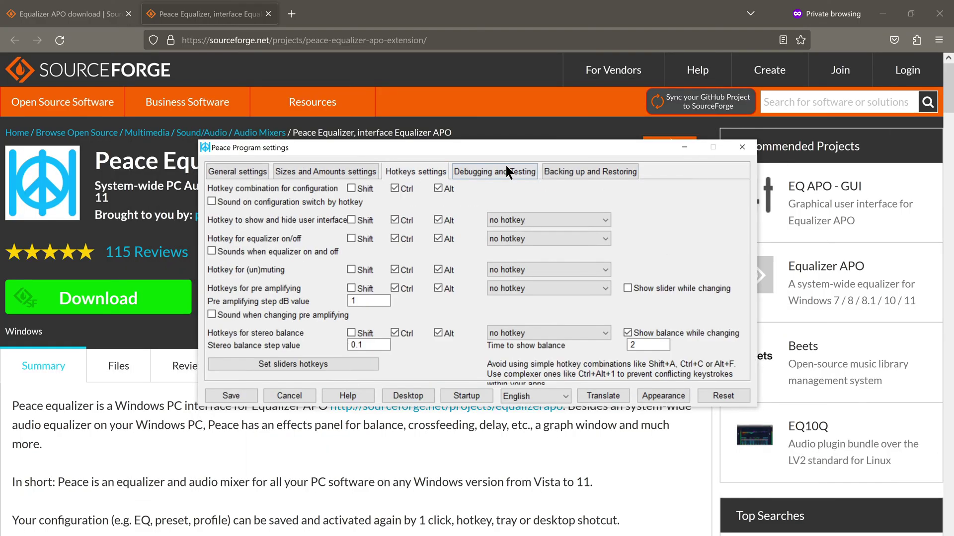
left_click(497, 171)
left_click(572, 174)
left_click(346, 170)
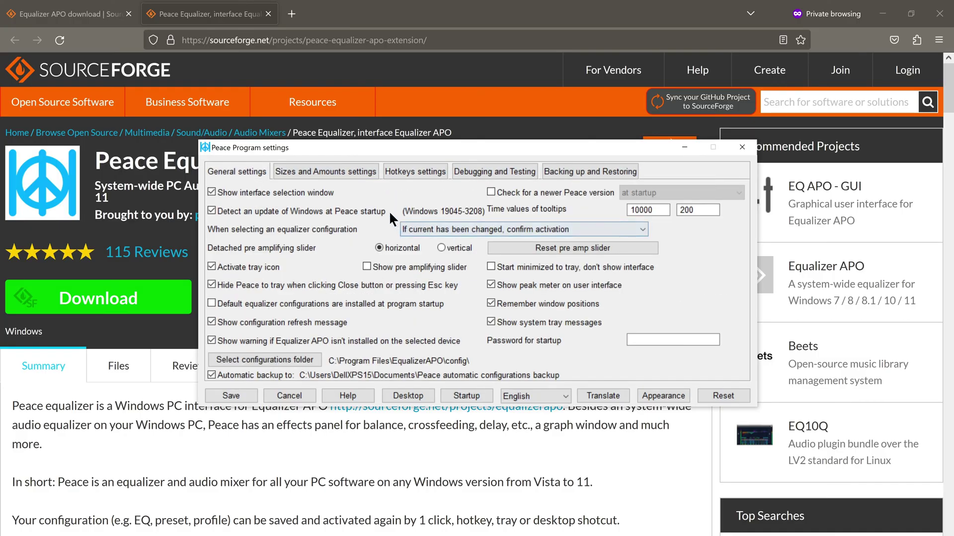
left_click(349, 172)
left_click(420, 169)
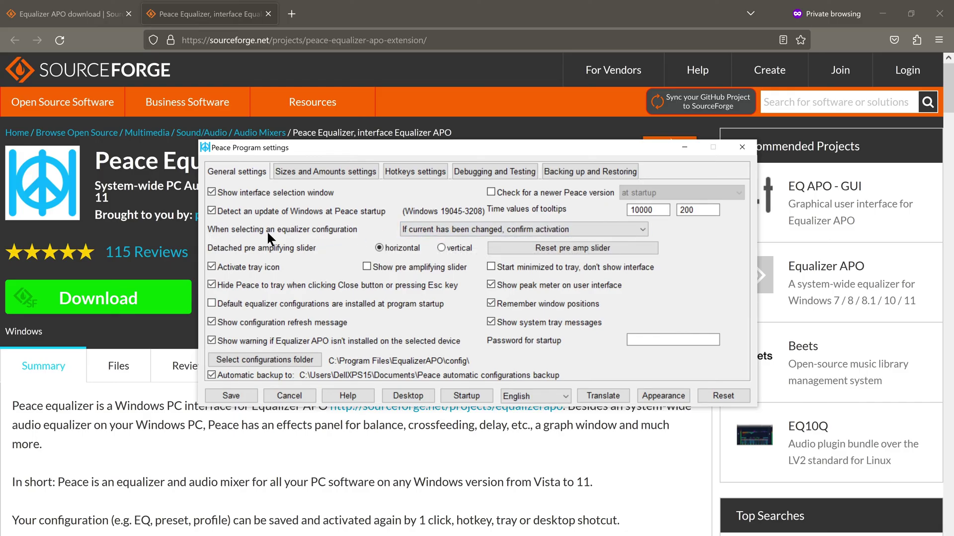
- Set 'When selecting an equalizer configuration' to 'Don't confirm, just activate' and save settings
left_click(430, 228)
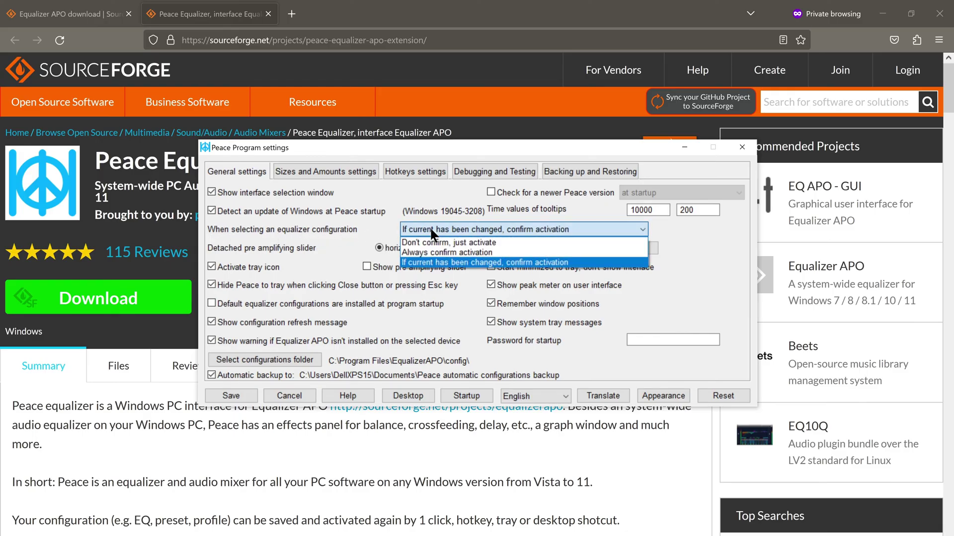
left_click(493, 242)
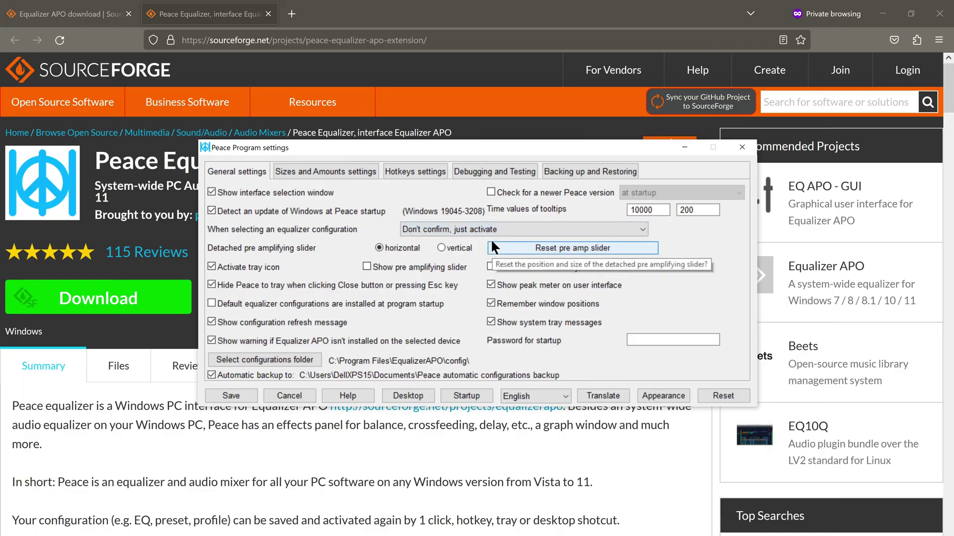
left_click(251, 395)
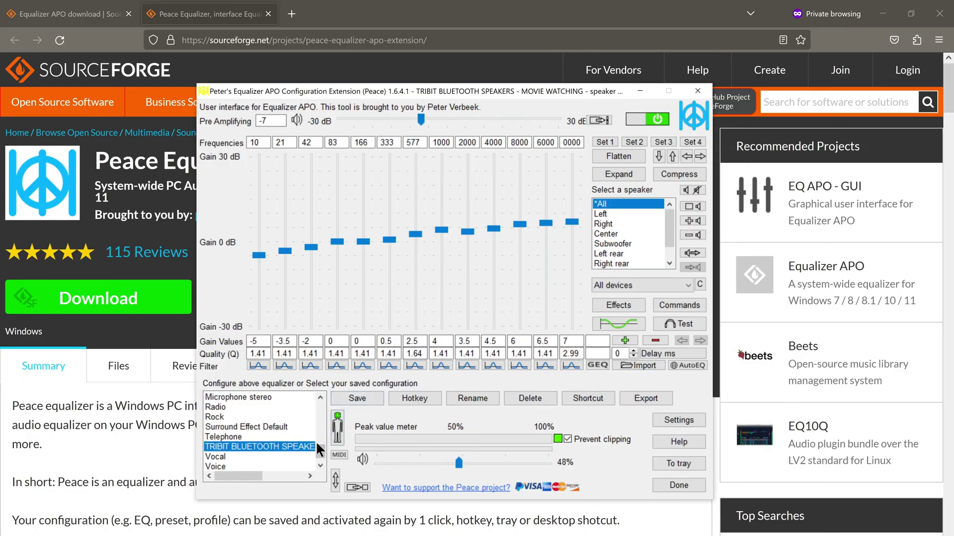
- Switch to Telephone, back to TRIBIT BLUETOOTH SPEAKERS, then to Surround Effect Default
left_click(240, 436)
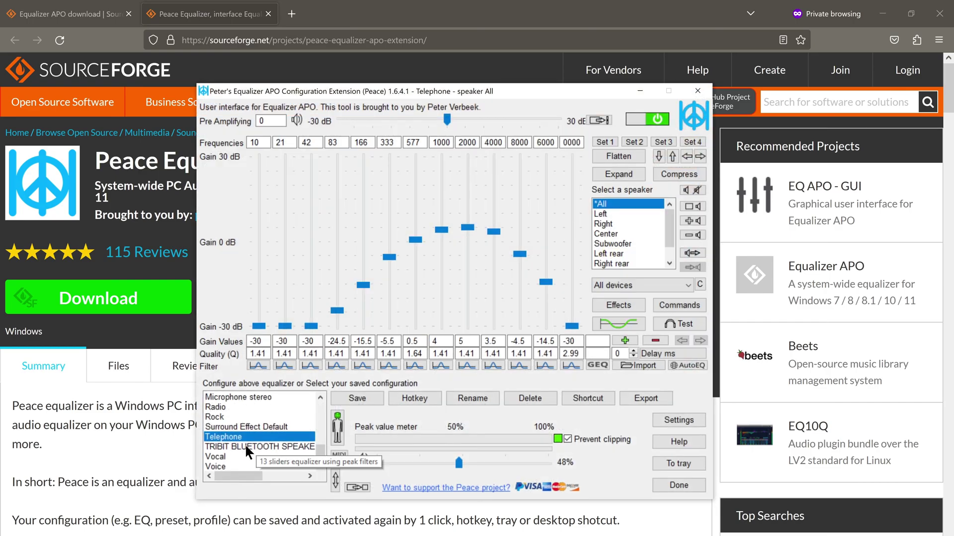
left_click(245, 447)
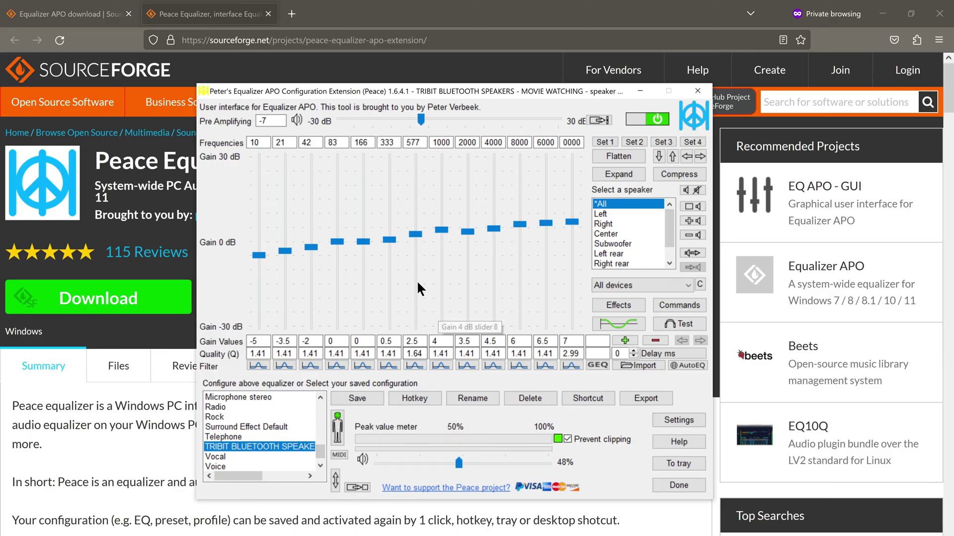
left_click(269, 427)
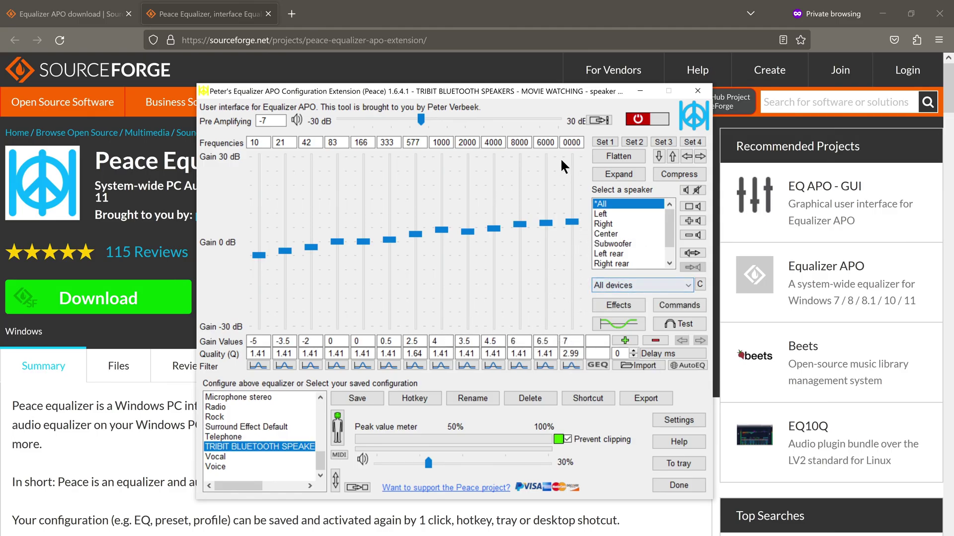
- Hide the equalizer window by clicking outside it, then bring it back with Alt+Tab
left_click(531, 83)
key("alt+Tab")
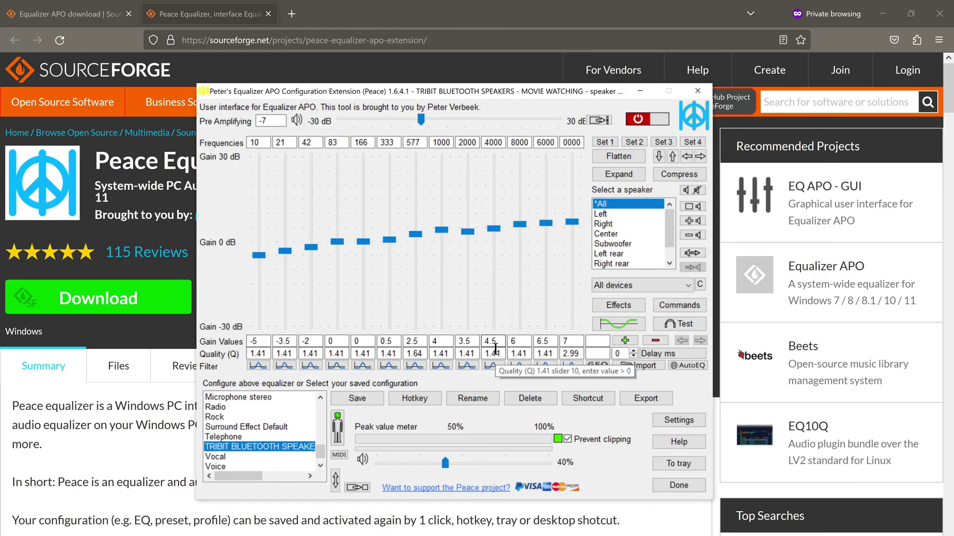